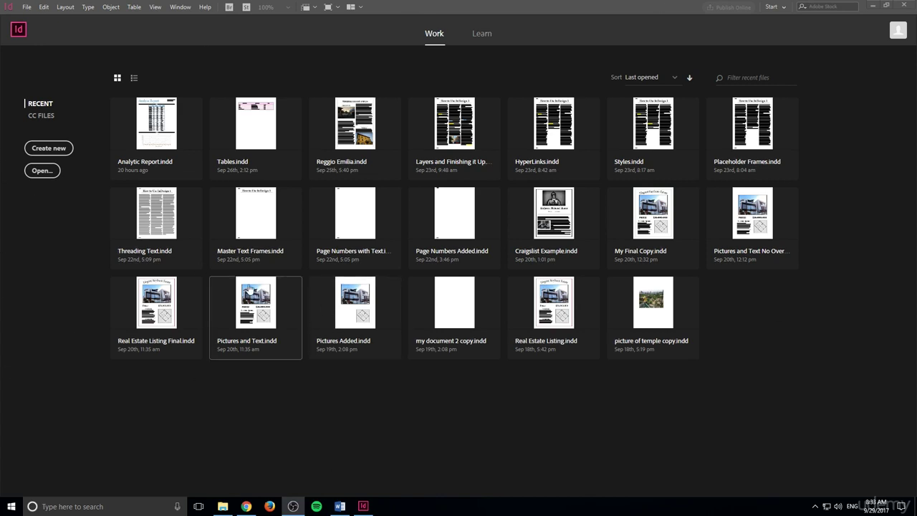
- Create a new Letter-size print document named First Example
{"action": "left_click", "coordinate": [55, 149]}
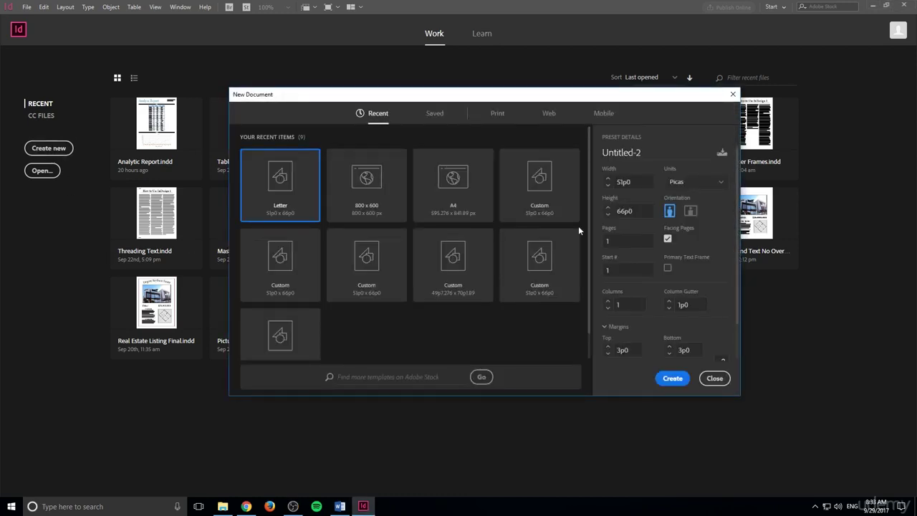
{"action": "left_click", "coordinate": [497, 115]}
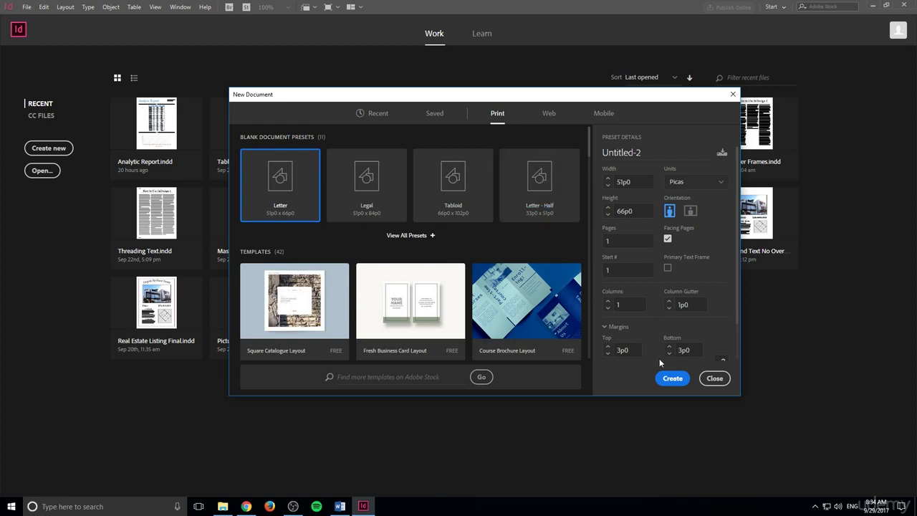
{"action": "left_click_drag", "start_coordinate": [644, 153], "coordinate": [596, 155]}
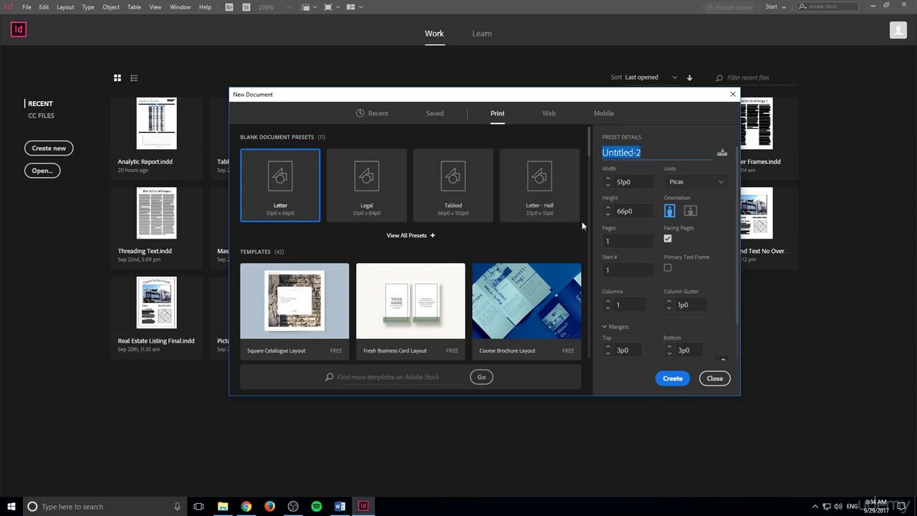
{"action": "type", "text": "First Example"}
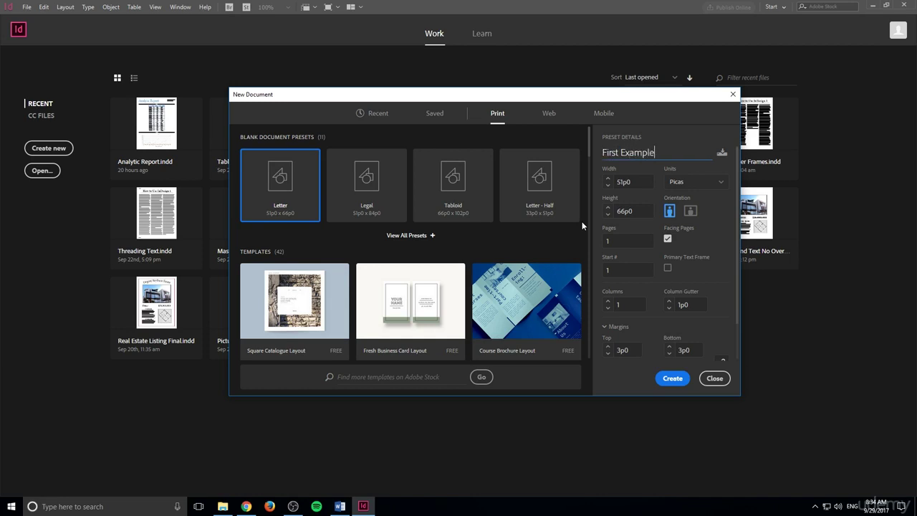
{"action": "left_click", "coordinate": [669, 385]}
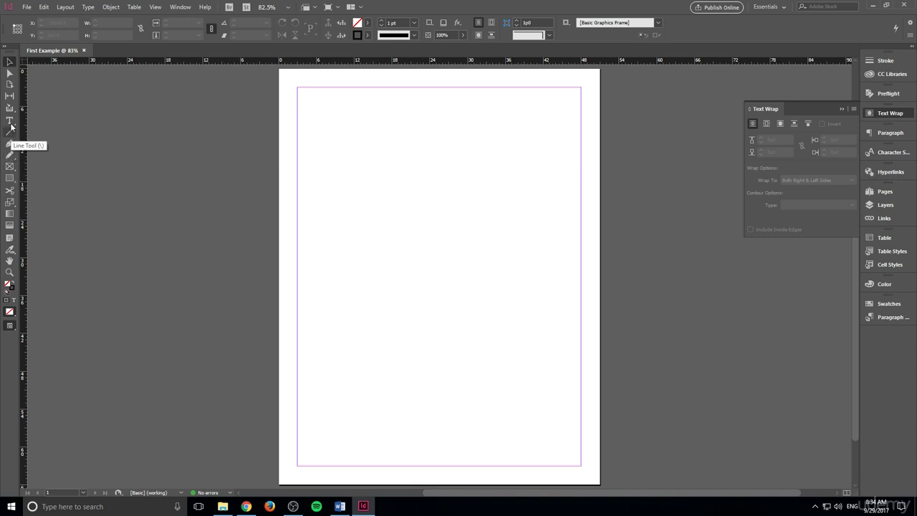
- Draw a rectangle about 45p0 wide and 12p9.6 high along the upper margin, spanning the full width between the margins
{"action": "left_click", "coordinate": [9, 179]}
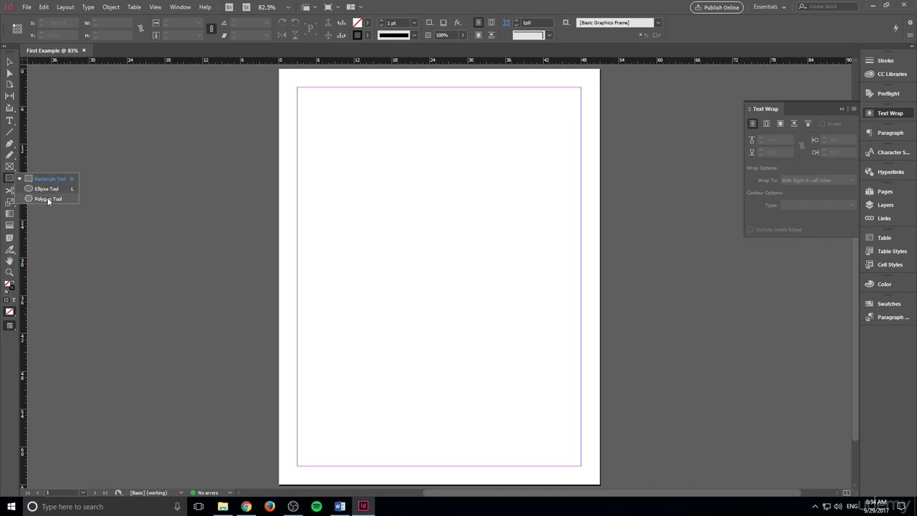
{"action": "left_click", "coordinate": [45, 189]}
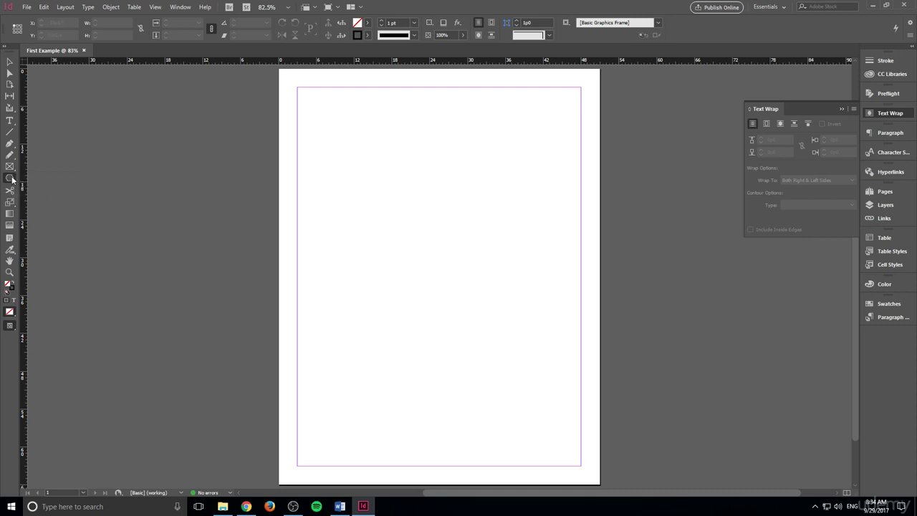
{"action": "left_click", "coordinate": [11, 179]}
{"action": "left_click", "coordinate": [14, 180]}
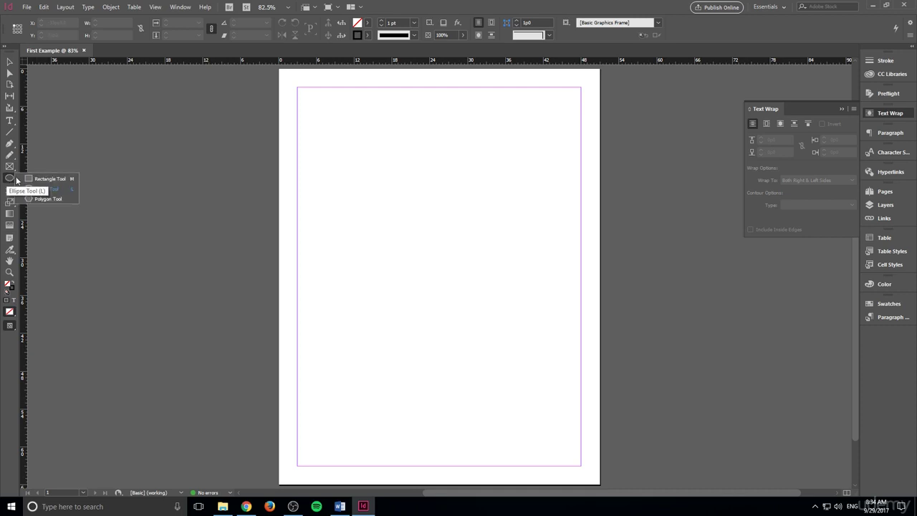
{"action": "left_click", "coordinate": [27, 179]}
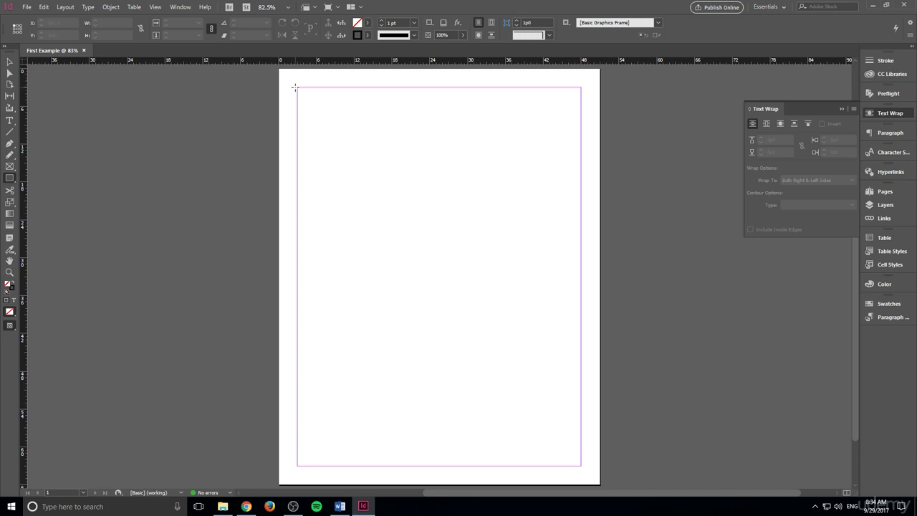
{"action": "left_click_drag", "start_coordinate": [297, 87], "coordinate": [583, 170]}
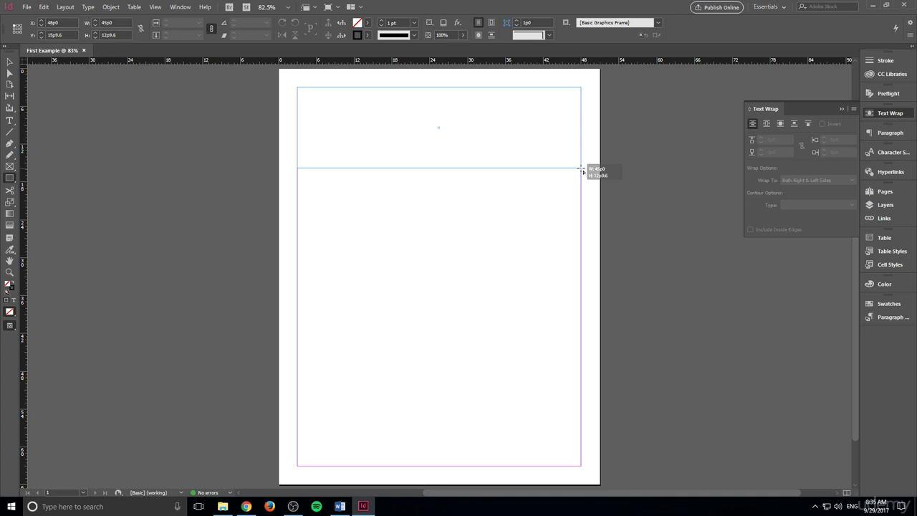
{"action": "left_click_drag", "start_coordinate": [583, 171], "coordinate": [583, 169]}
{"action": "right_click", "coordinate": [583, 170]}
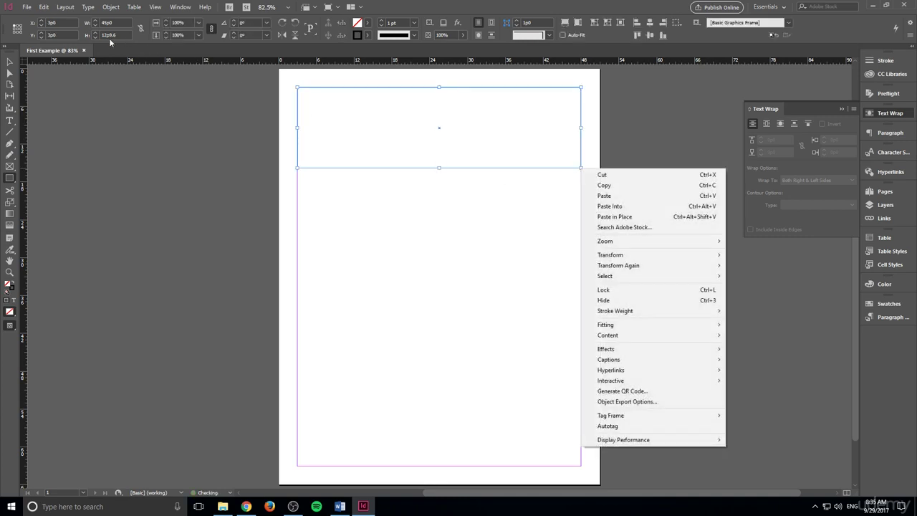
- Place the picture DSC_0385.JPG from the Unit 1 Pictures folder into the rectangle
{"action": "left_click", "coordinate": [10, 63]}
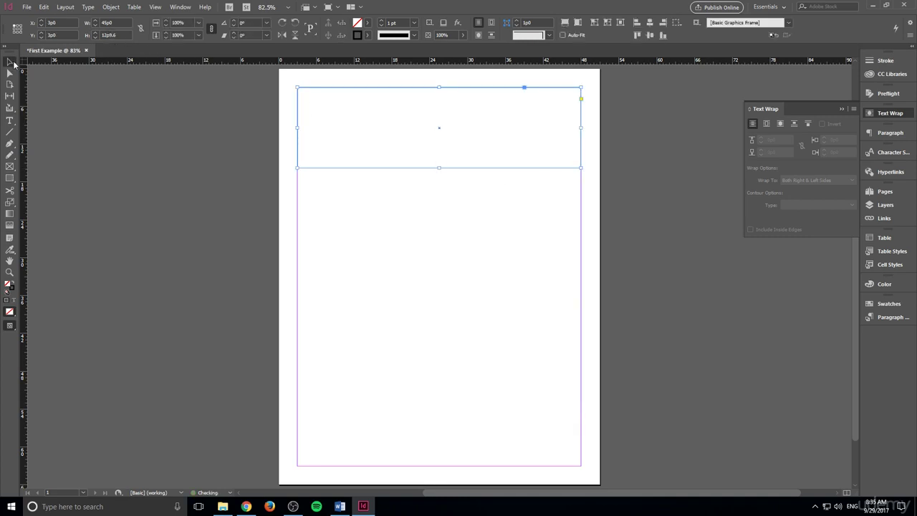
{"action": "left_click", "coordinate": [366, 121]}
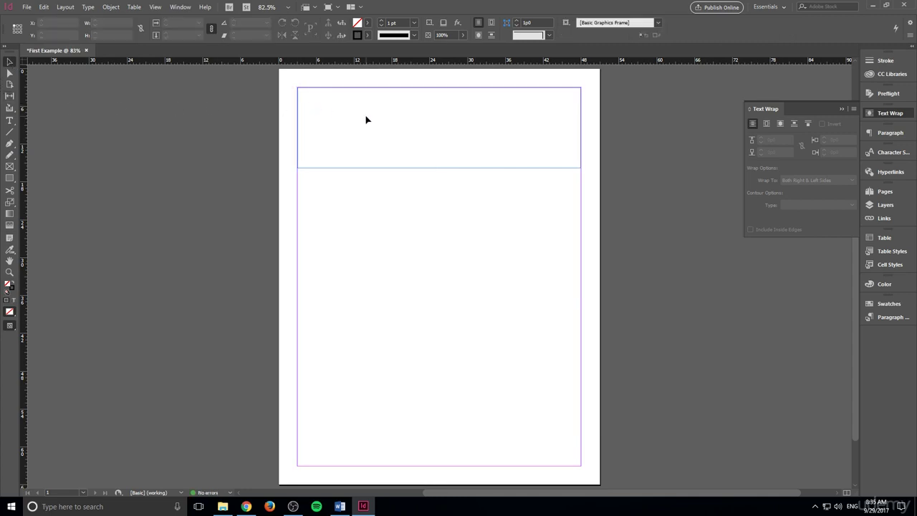
{"action": "left_click", "coordinate": [378, 169]}
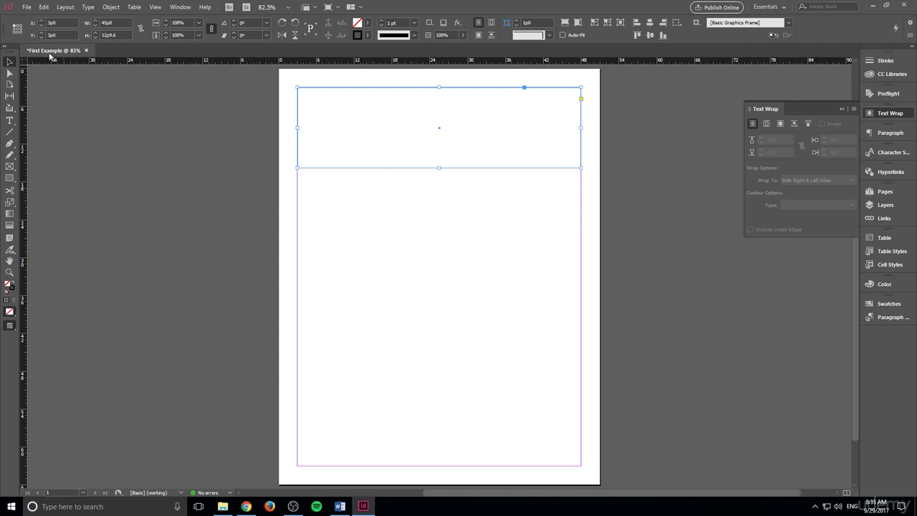
{"action": "left_click", "coordinate": [27, 8]}
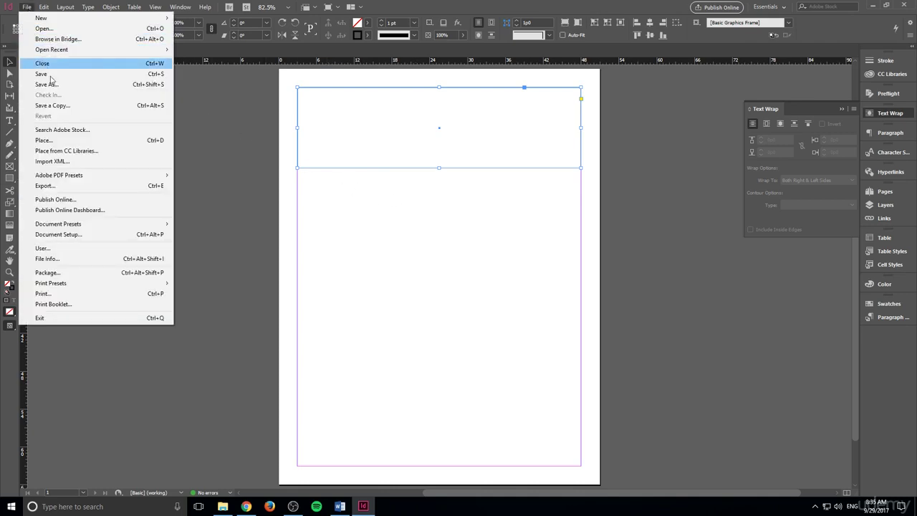
{"action": "left_click", "coordinate": [71, 141]}
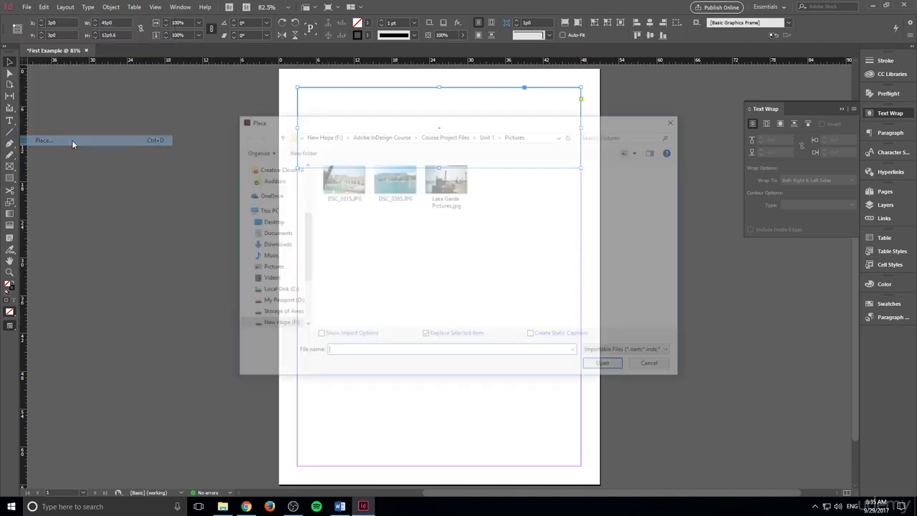
{"action": "left_click_drag", "start_coordinate": [480, 121], "coordinate": [474, 139]}
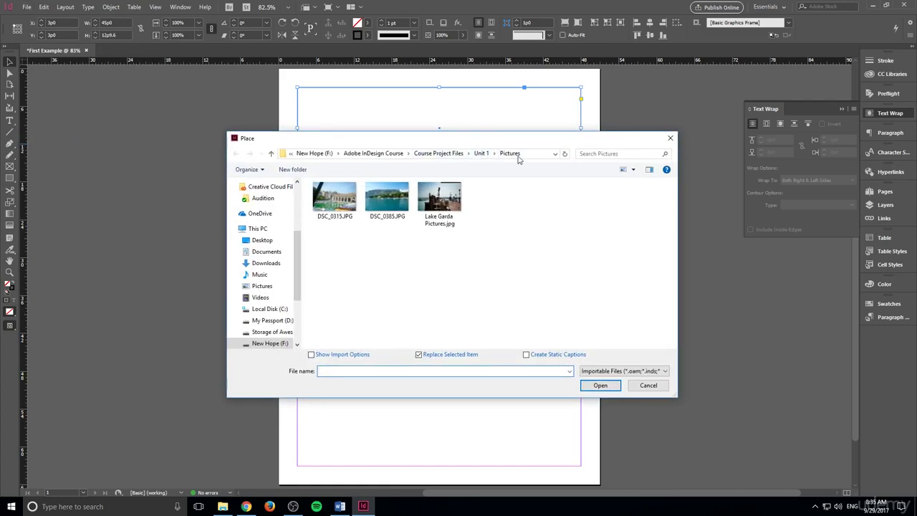
{"action": "left_click_drag", "start_coordinate": [489, 247], "coordinate": [428, 272]}
{"action": "left_click", "coordinate": [380, 203]}
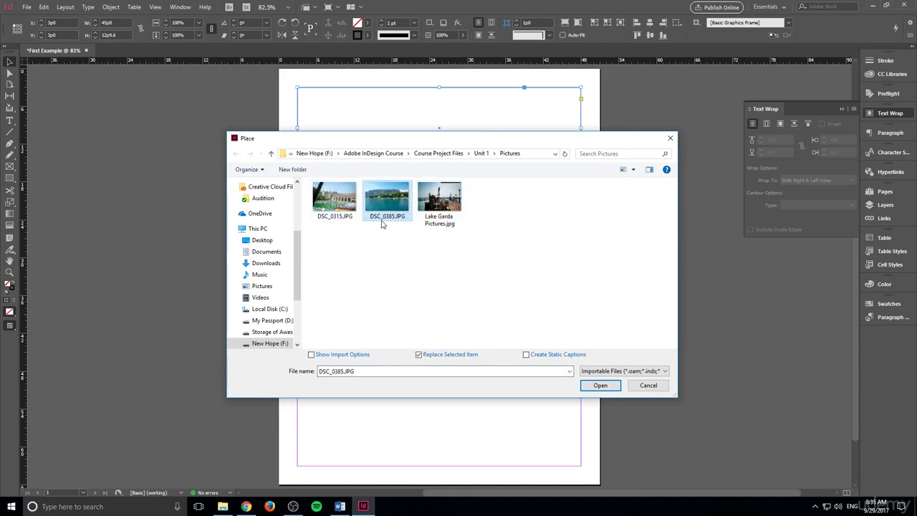
{"action": "left_click", "coordinate": [605, 391]}
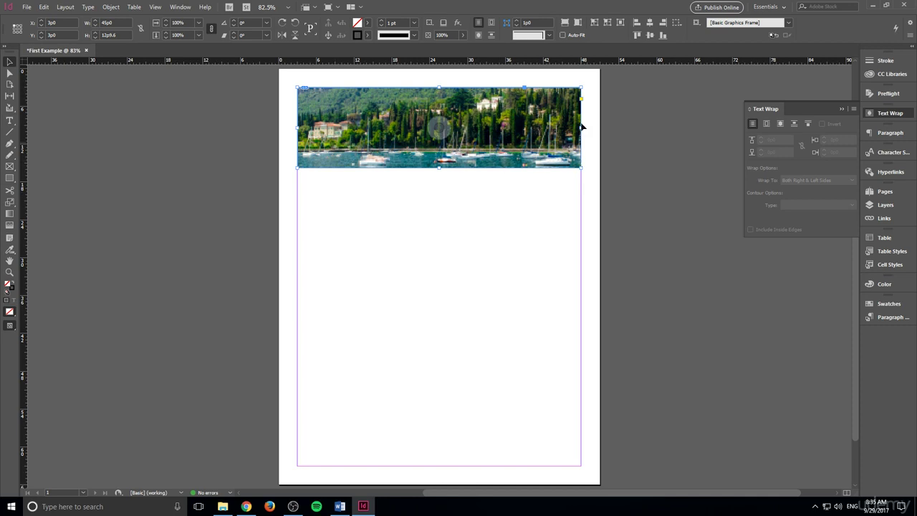
- Scale the photo inside its frame to about 56% and shift it slightly downward without moving the frame
{"action": "left_click", "coordinate": [435, 127]}
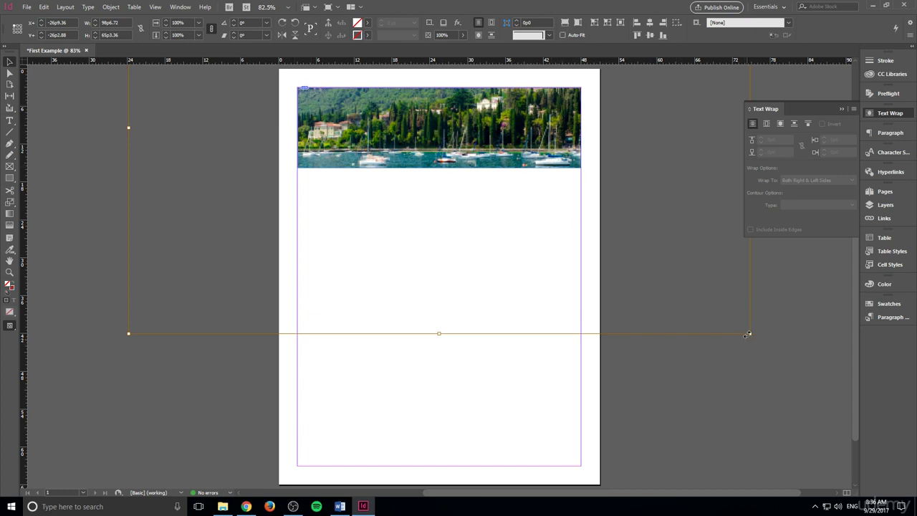
{"action": "left_click_drag", "start_coordinate": [750, 333], "coordinate": [749, 333]}
{"action": "left_click_drag", "start_coordinate": [750, 334], "coordinate": [478, 149]}
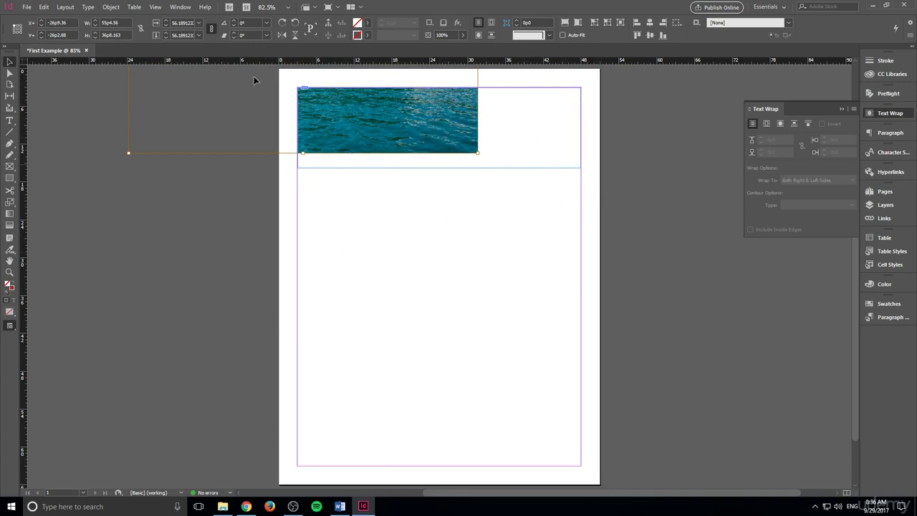
{"action": "right_click", "coordinate": [443, 129]}
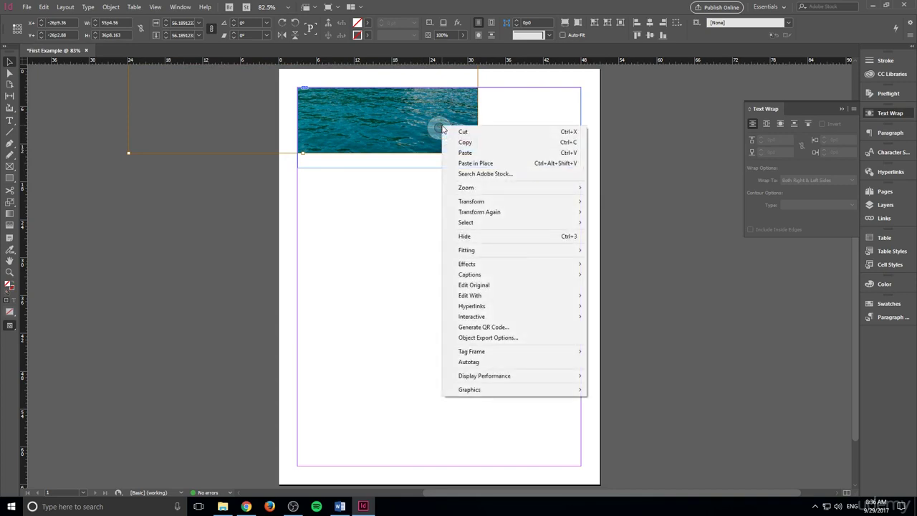
{"action": "left_click", "coordinate": [442, 129]}
{"action": "left_click_drag", "start_coordinate": [442, 130], "coordinate": [442, 129]}
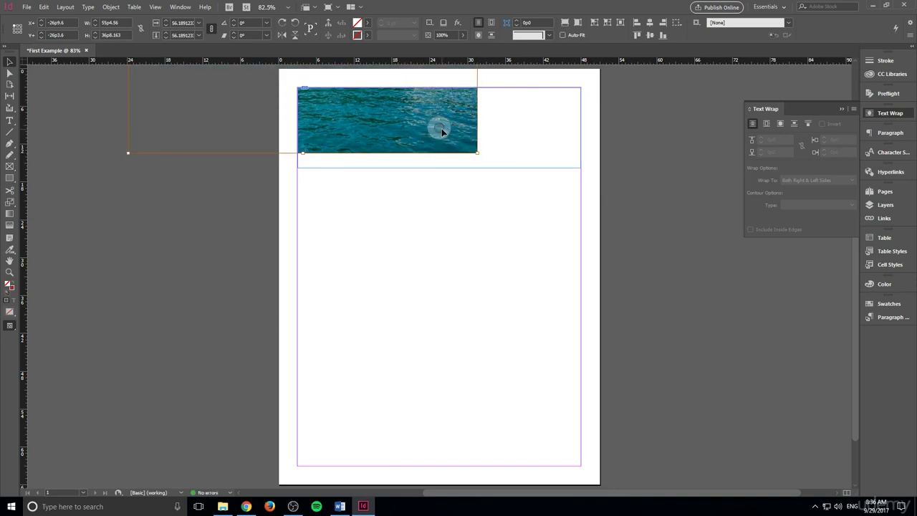
{"action": "mouse_move", "coordinate": [441, 128]}
{"action": "left_mouse_down"}
{"action": "mouse_move", "coordinate": [451, 134]}
{"action": "mouse_move", "coordinate": [437, 143]}
{"action": "left_mouse_up"}
- Undo the frame's move and shift the photo within the frame so the water area fills it completely
{"action": "left_click_drag", "start_coordinate": [506, 154], "coordinate": [536, 178]}
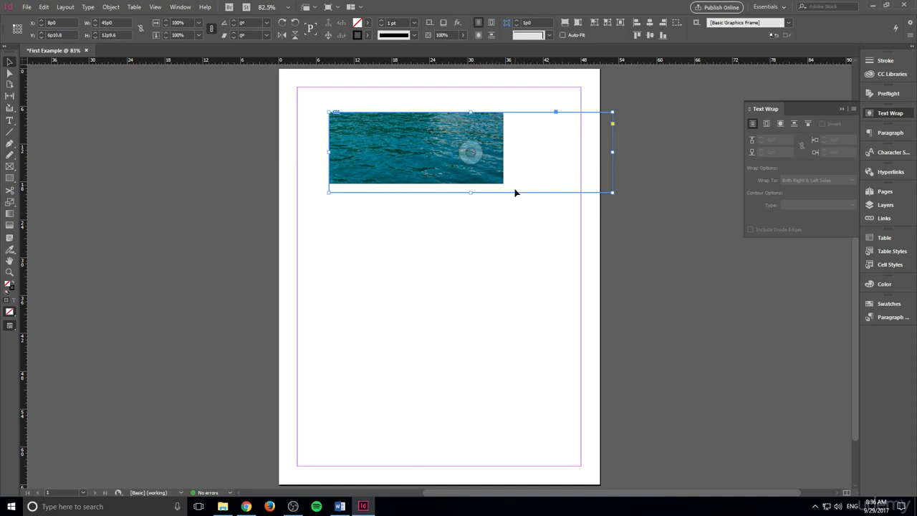
{"action": "key", "text": "ctrl+z"}
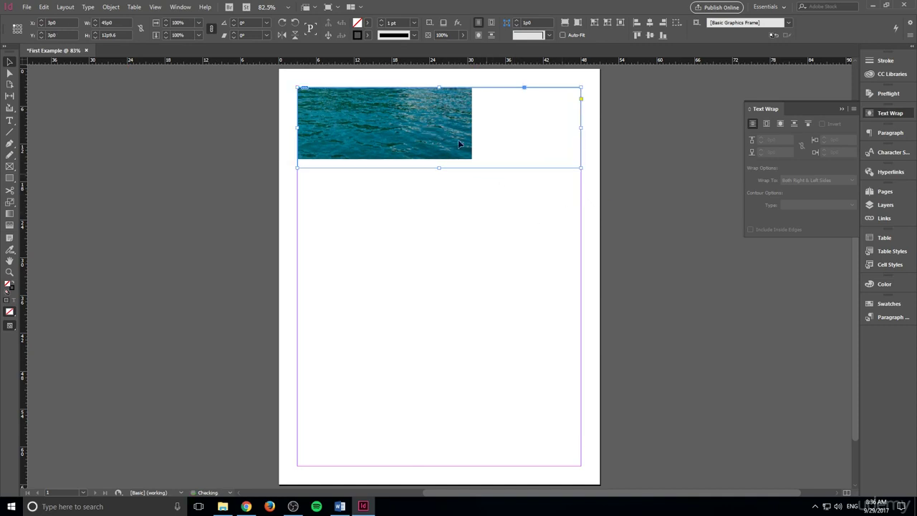
{"action": "left_click_drag", "start_coordinate": [439, 129], "coordinate": [549, 142]}
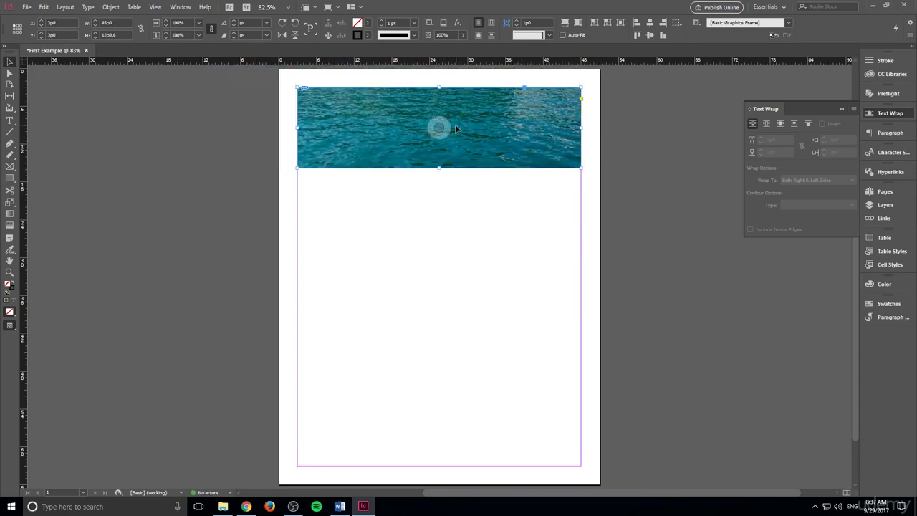
{"action": "mouse_move", "coordinate": [444, 124]}
{"action": "left_mouse_down"}
{"action": "mouse_move", "coordinate": [455, 127]}
{"action": "mouse_move", "coordinate": [427, 126]}
{"action": "mouse_move", "coordinate": [445, 125]}
{"action": "left_mouse_up"}
- Draw a text frame just inside the photo's edges and enter the title "Sea Adventure"
{"action": "left_click", "coordinate": [350, 191]}
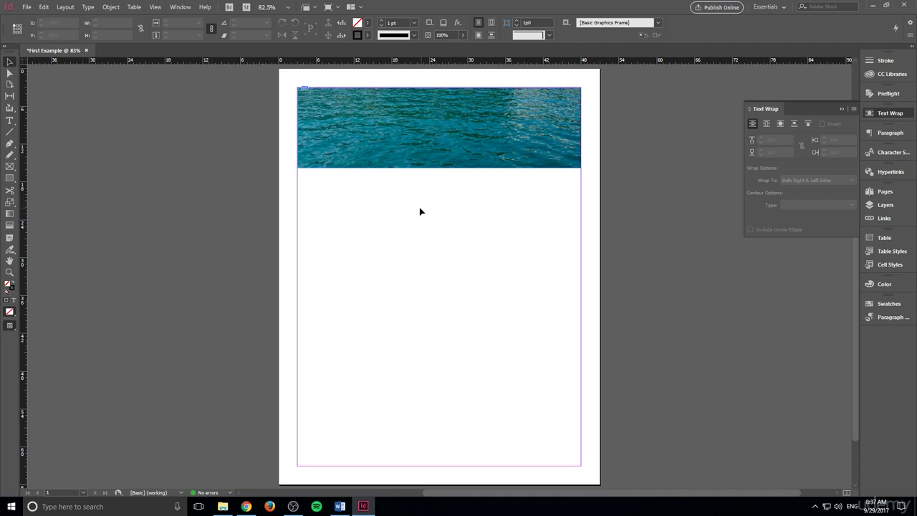
{"action": "left_click", "coordinate": [9, 122]}
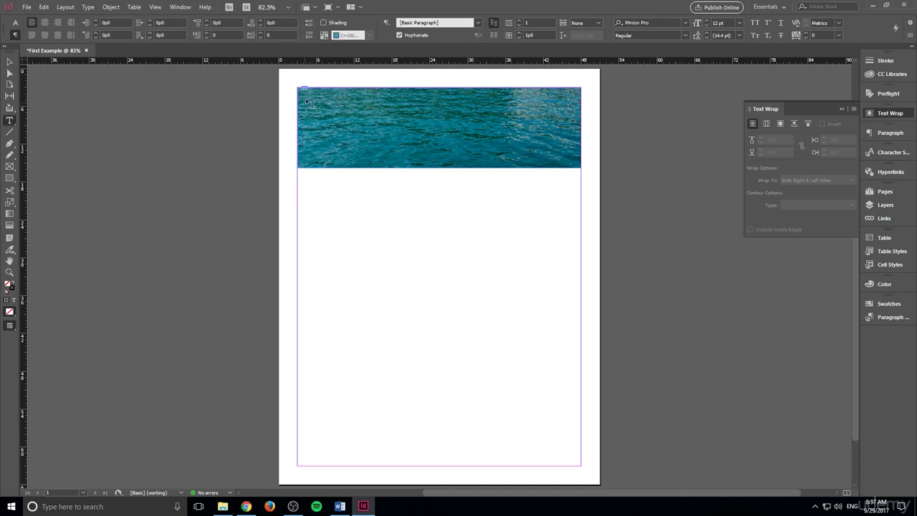
{"action": "left_click_drag", "start_coordinate": [303, 95], "coordinate": [579, 164]}
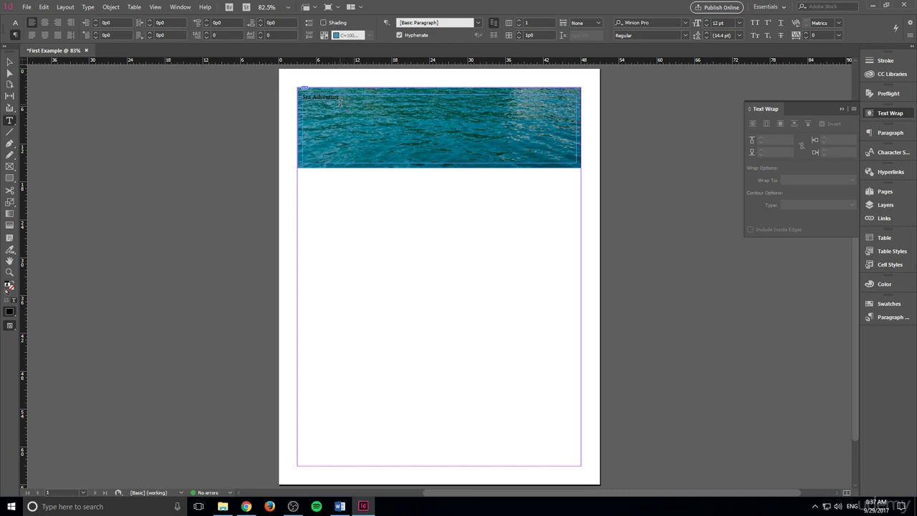
- Increase the font size of the "Sea Adventure" title to 86 pt
{"action": "left_click_drag", "start_coordinate": [340, 99], "coordinate": [293, 102]}
{"action": "left_click", "coordinate": [705, 22]}
{"action": "left_click", "coordinate": [706, 22]}
{"action": "left_click", "coordinate": [706, 22]}
{"action": "double_click", "coordinate": [705, 22]}
{"action": "double_click", "coordinate": [706, 21]}
{"action": "left_click", "coordinate": [706, 21]}
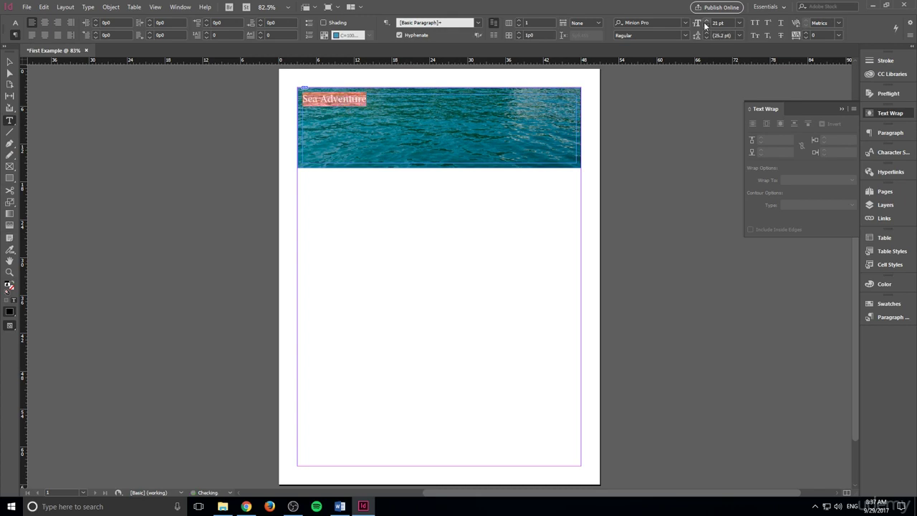
{"action": "double_click", "coordinate": [705, 21]}
{"action": "double_click", "coordinate": [706, 22]}
{"action": "left_click", "coordinate": [705, 22]}
{"action": "double_click", "coordinate": [705, 22]}
{"action": "left_click", "coordinate": [706, 21]}
{"action": "double_click", "coordinate": [706, 22]}
{"action": "left_click", "coordinate": [706, 21]}
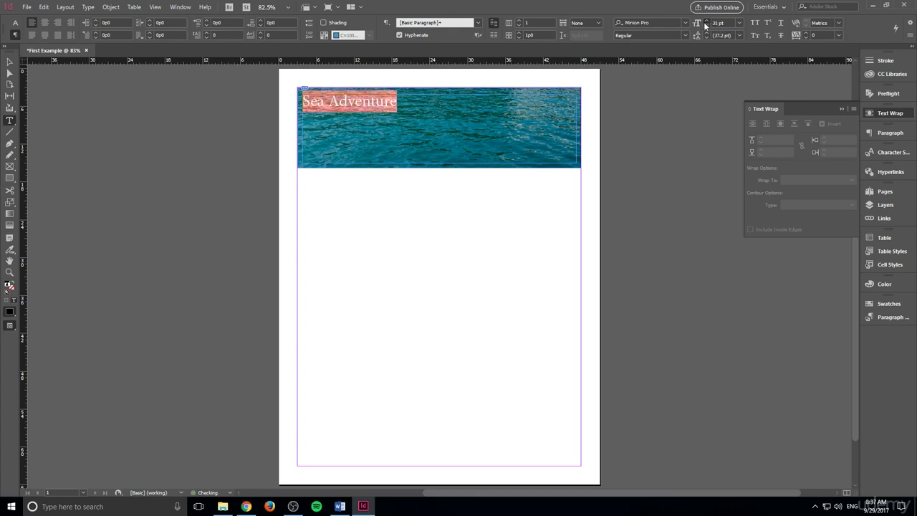
{"action": "double_click", "coordinate": [706, 22]}
{"action": "left_click", "coordinate": [706, 22]}
{"action": "double_click", "coordinate": [706, 22]}
{"action": "left_click", "coordinate": [706, 22]}
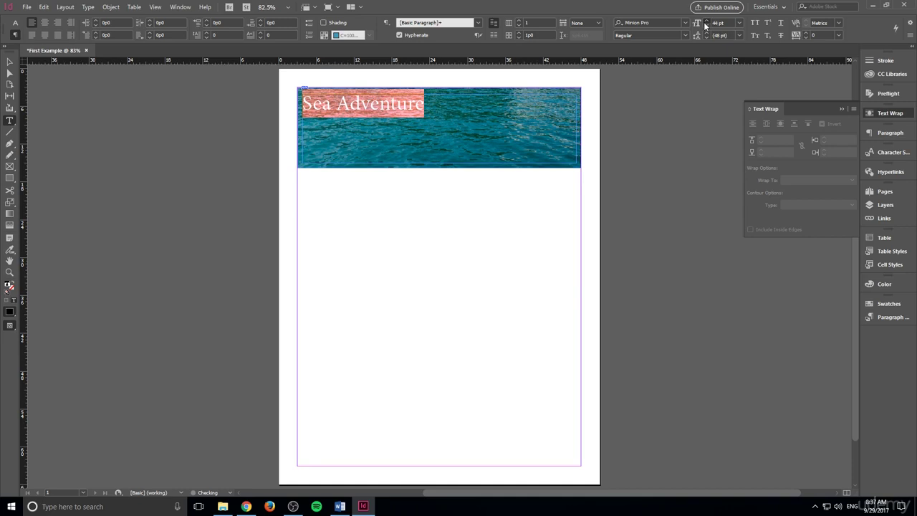
{"action": "double_click", "coordinate": [705, 22]}
{"action": "double_click", "coordinate": [706, 22]}
{"action": "double_click", "coordinate": [706, 22]}
{"action": "left_click", "coordinate": [706, 21]}
{"action": "double_click", "coordinate": [706, 23]}
{"action": "left_click", "coordinate": [706, 23]}
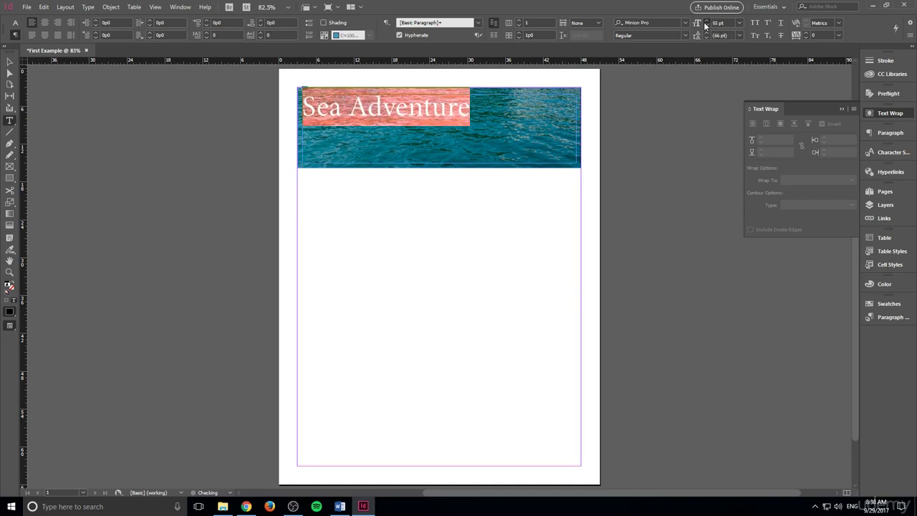
{"action": "double_click", "coordinate": [706, 23]}
{"action": "double_click", "coordinate": [706, 22]}
{"action": "double_click", "coordinate": [706, 22]}
{"action": "double_click", "coordinate": [706, 22]}
{"action": "double_click", "coordinate": [706, 23]}
{"action": "double_click", "coordinate": [705, 22]}
{"action": "double_click", "coordinate": [706, 22]}
{"action": "double_click", "coordinate": [706, 23]}
{"action": "left_click", "coordinate": [706, 22]}
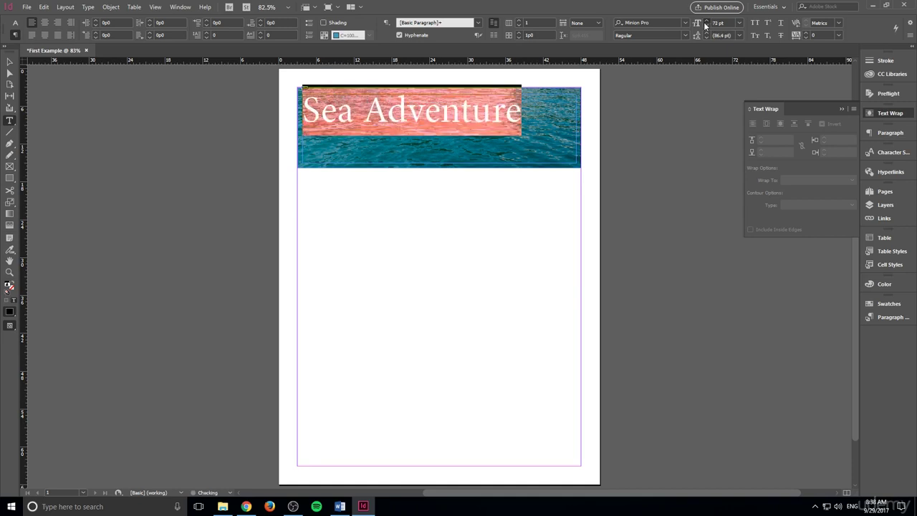
{"action": "triple_click", "coordinate": [706, 23]}
{"action": "triple_click", "coordinate": [706, 22]}
{"action": "double_click", "coordinate": [706, 22]}
{"action": "triple_click", "coordinate": [706, 22]}
{"action": "double_click", "coordinate": [705, 22]}
{"action": "left_click", "coordinate": [706, 22]}
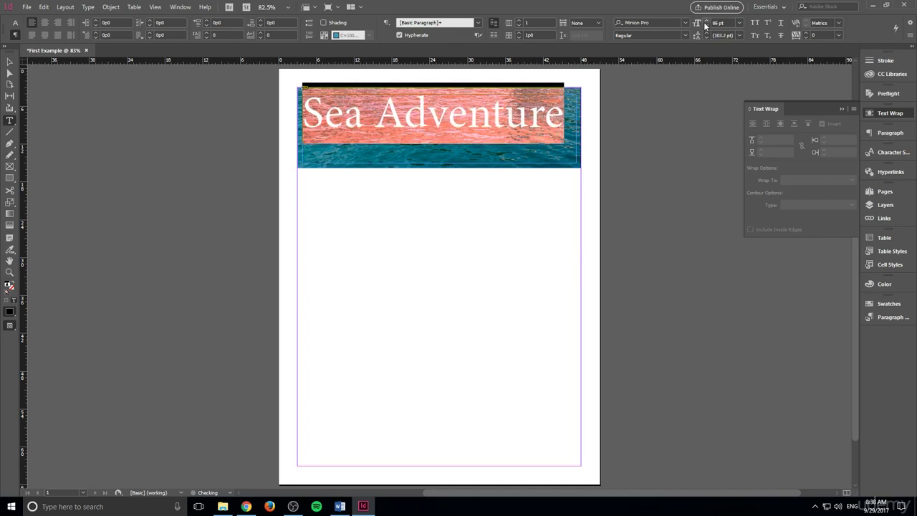
- Increase the "Sea Adventure" title's font size to 89 pt and center the text horizontally in its frame
{"action": "left_click", "coordinate": [706, 22]}
{"action": "left_click", "coordinate": [706, 22]}
{"action": "left_click", "coordinate": [705, 22]}
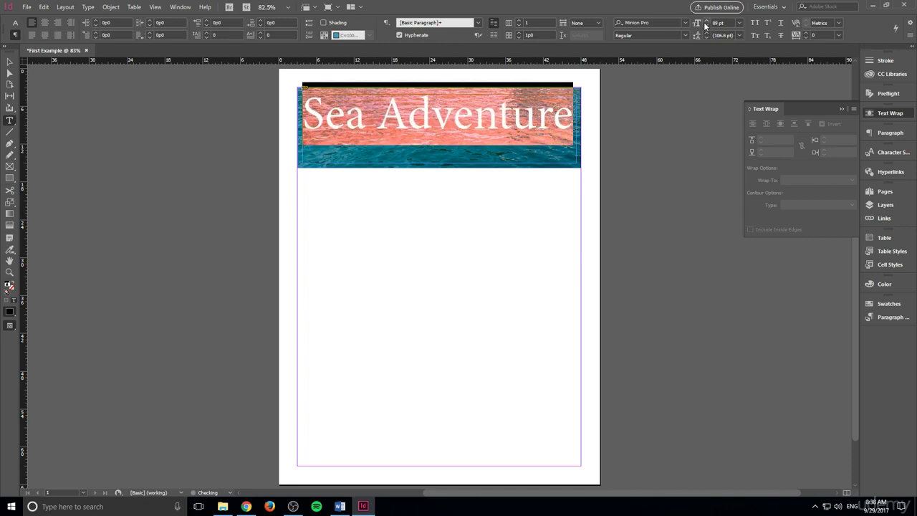
{"action": "left_click", "coordinate": [431, 118]}
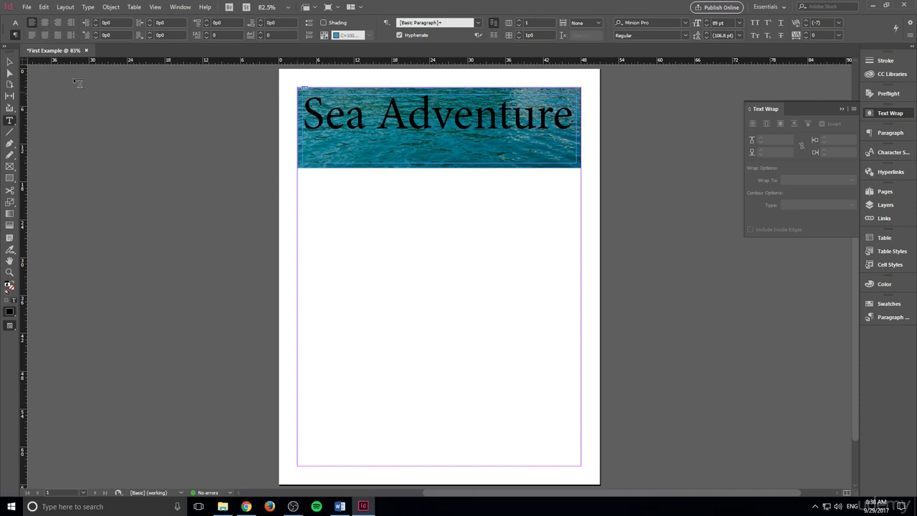
{"action": "left_click", "coordinate": [44, 22]}
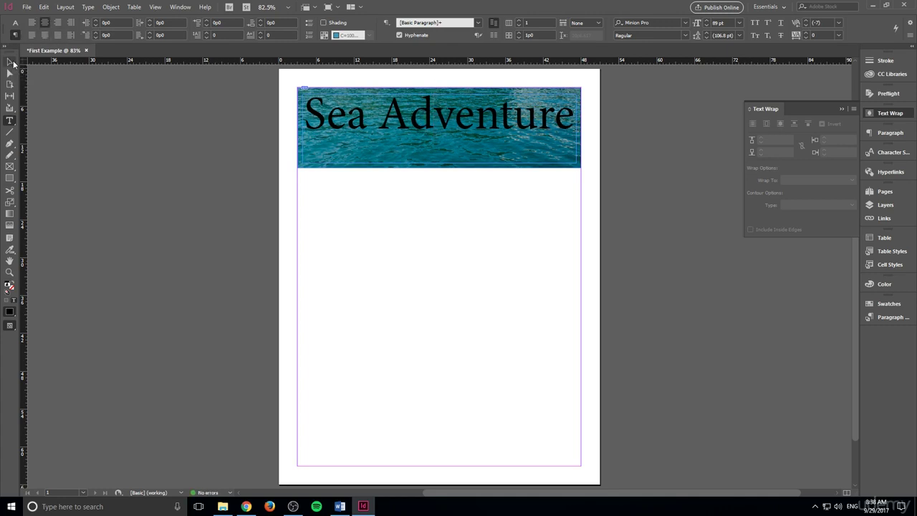
- Shorten the title's text frame to 6p0 high and move it down to the vertical middle of the photo
{"action": "left_click", "coordinate": [10, 63]}
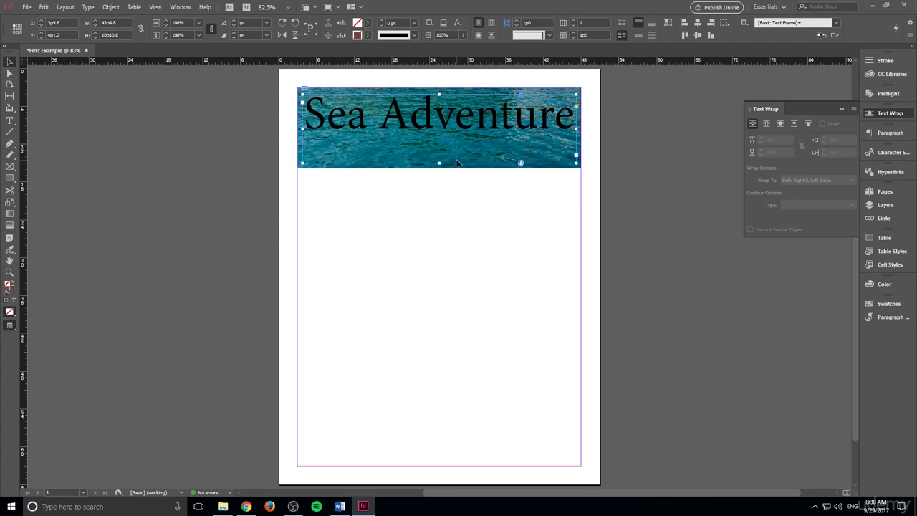
{"action": "left_click_drag", "start_coordinate": [437, 162], "coordinate": [444, 128]}
{"action": "left_click", "coordinate": [442, 196]}
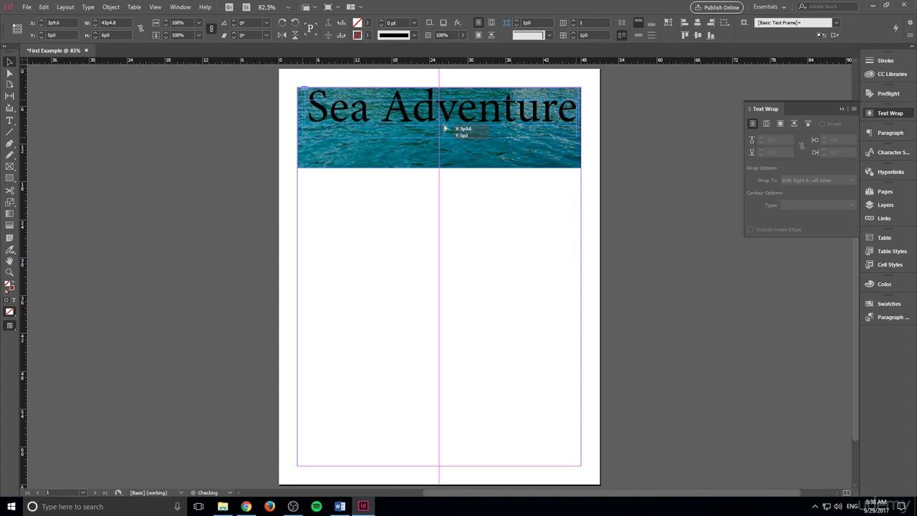
{"action": "left_click_drag", "start_coordinate": [444, 128], "coordinate": [445, 139]}
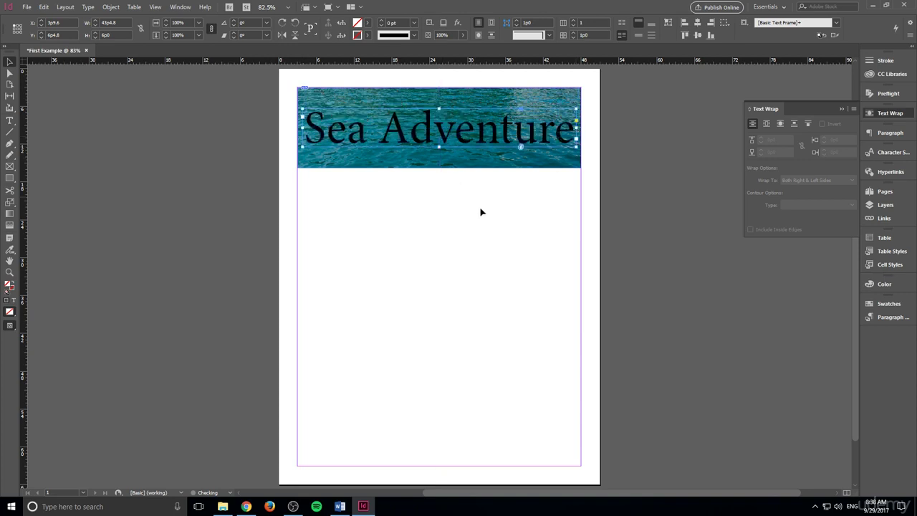
{"action": "left_click", "coordinate": [481, 211]}
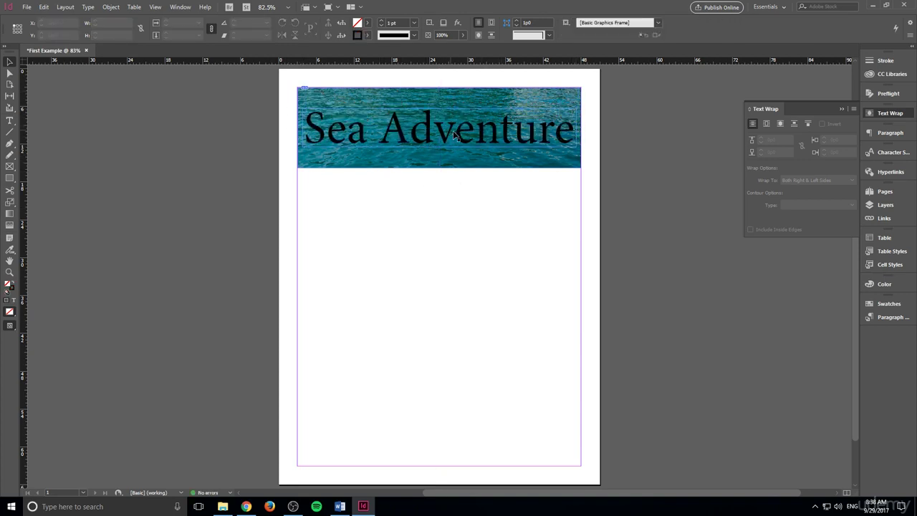
- Turn the whole "Sea Adventure" title white by setting its black text fill tint to 0%
{"action": "double_click", "coordinate": [454, 135]}
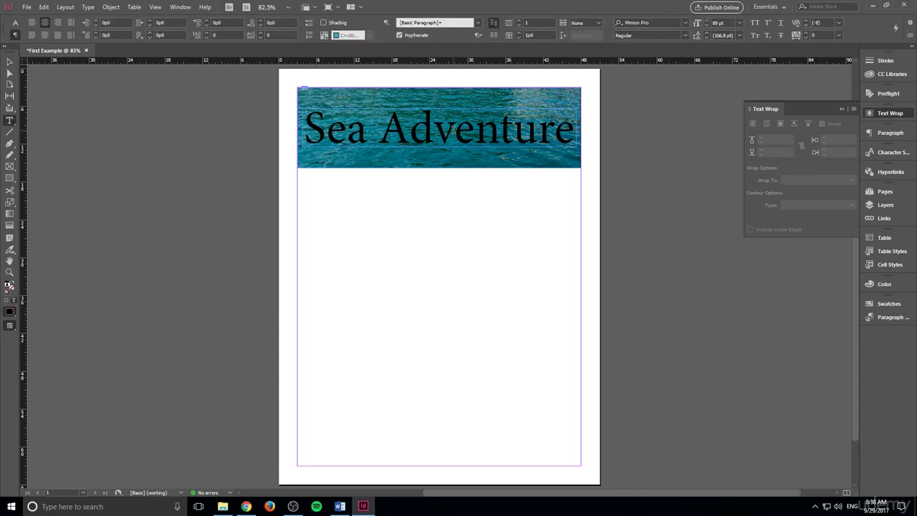
{"action": "left_click", "coordinate": [503, 188]}
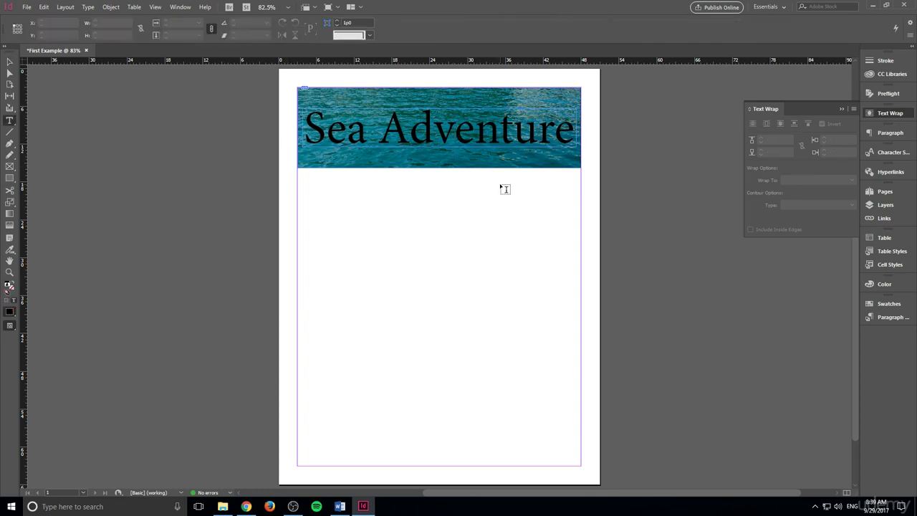
{"action": "left_click", "coordinate": [482, 122]}
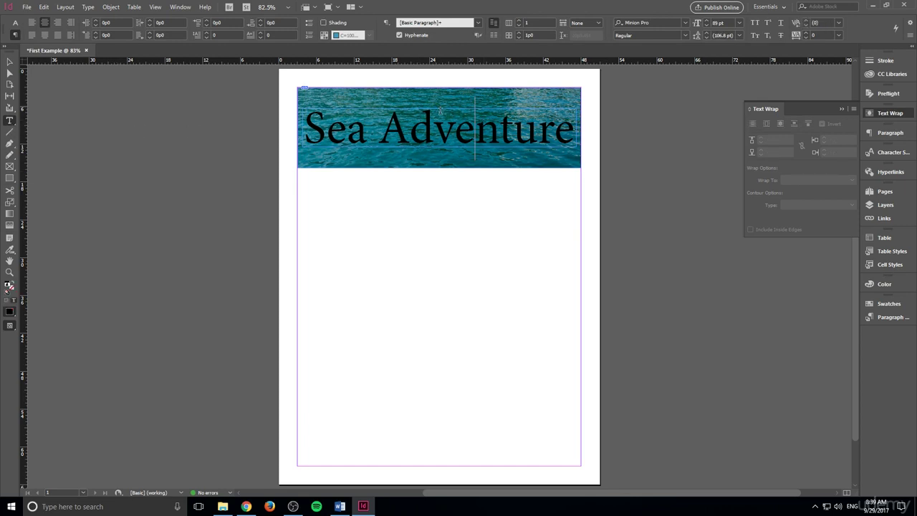
{"action": "left_click", "coordinate": [433, 131]}
{"action": "left_click_drag", "start_coordinate": [588, 136], "coordinate": [239, 134]}
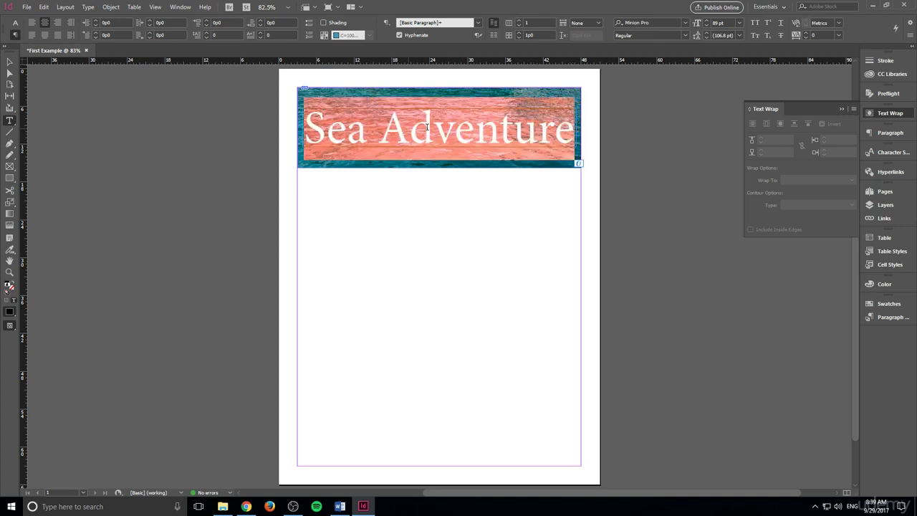
{"action": "left_click", "coordinate": [9, 314]}
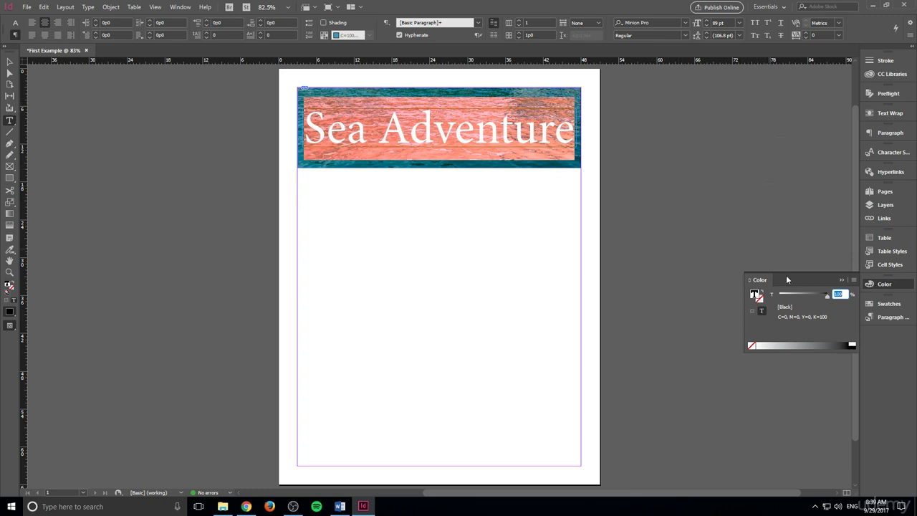
{"action": "left_click_drag", "start_coordinate": [760, 280], "coordinate": [880, 321]}
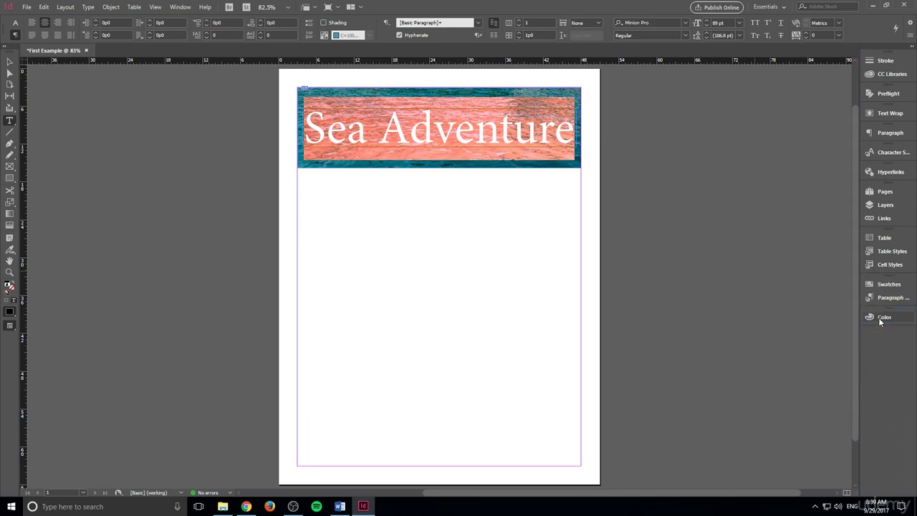
{"action": "left_click", "coordinate": [883, 317]}
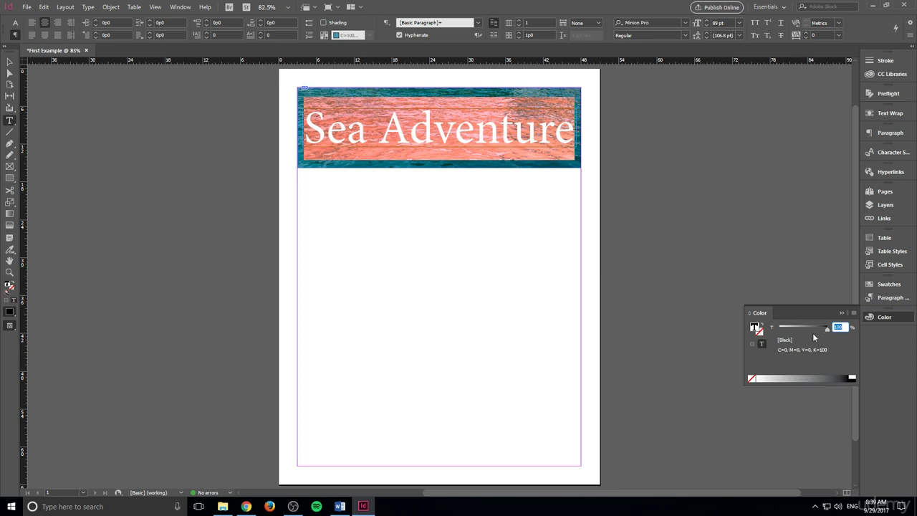
{"action": "left_click_drag", "start_coordinate": [828, 331], "coordinate": [553, 349]}
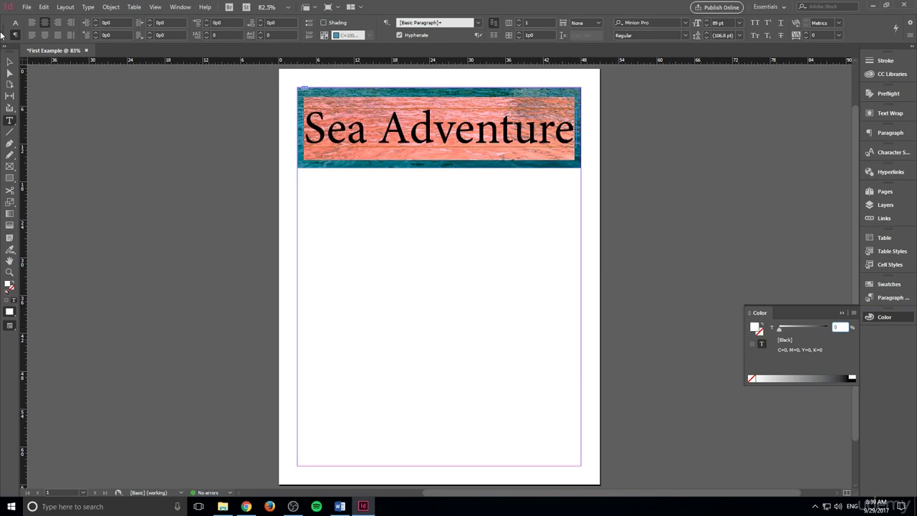
{"action": "left_click", "coordinate": [10, 61]}
{"action": "left_click", "coordinate": [506, 208]}
- Set the font style of the entire "Sea Adventure" title to Bold Cond
{"action": "left_click", "coordinate": [506, 118]}
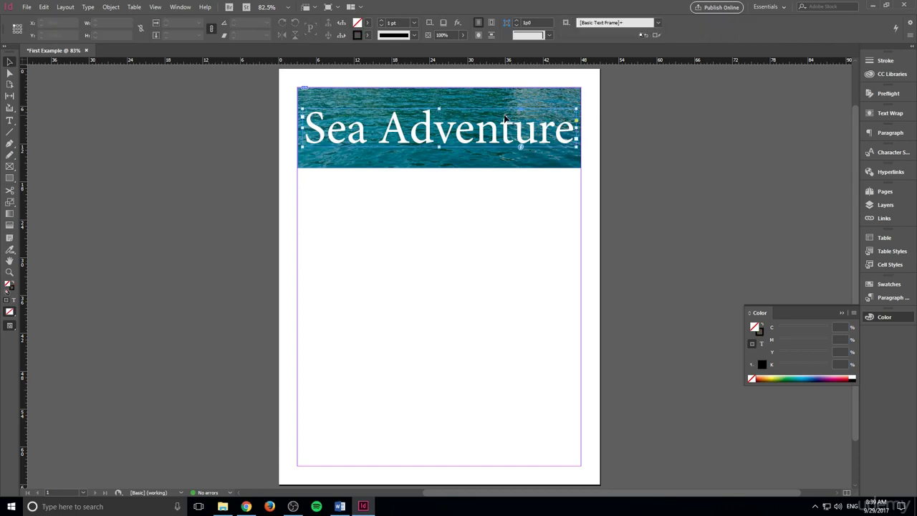
{"action": "double_click", "coordinate": [506, 118]}
{"action": "key", "text": "ctrl+a"}
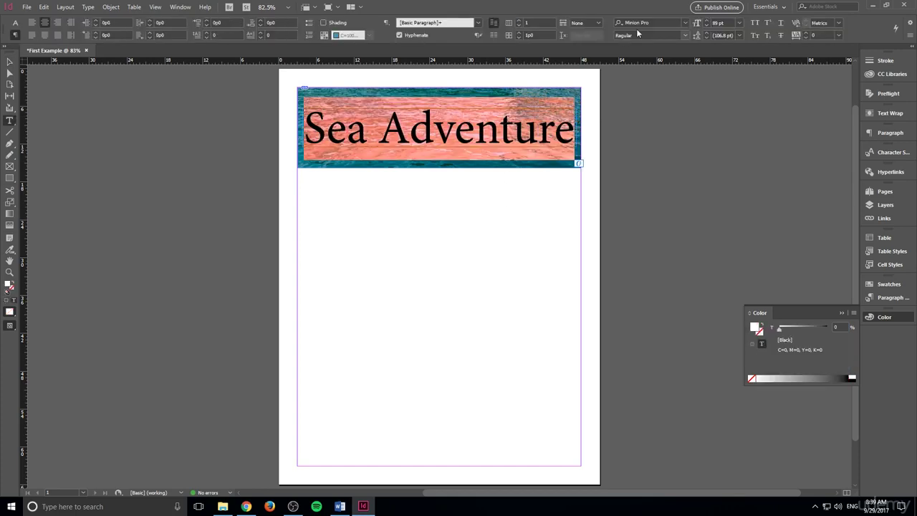
{"action": "left_click", "coordinate": [684, 24]}
{"action": "left_click", "coordinate": [684, 24]}
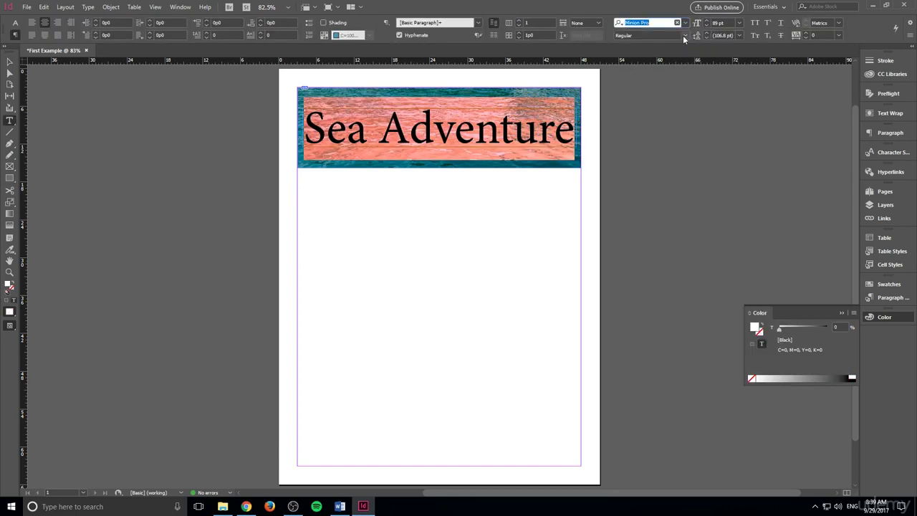
{"action": "left_click", "coordinate": [684, 35]}
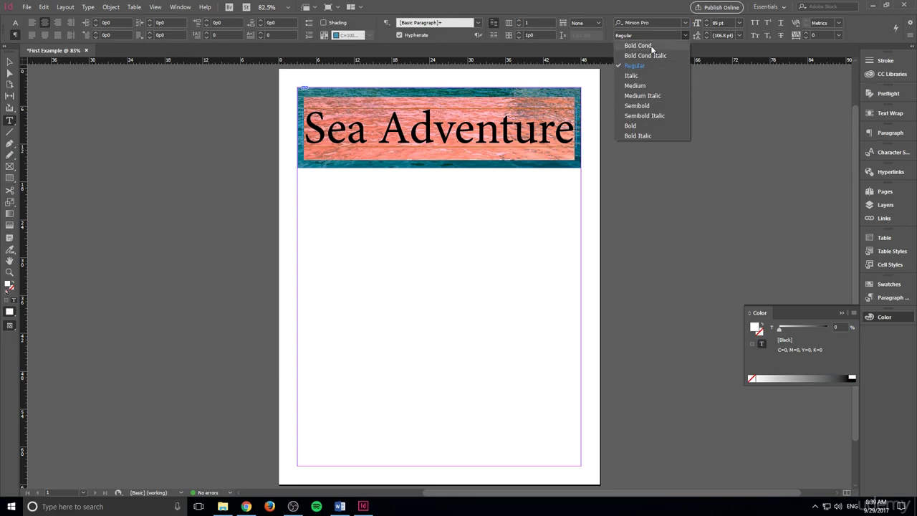
{"action": "left_click", "coordinate": [651, 46]}
{"action": "left_click", "coordinate": [9, 61]}
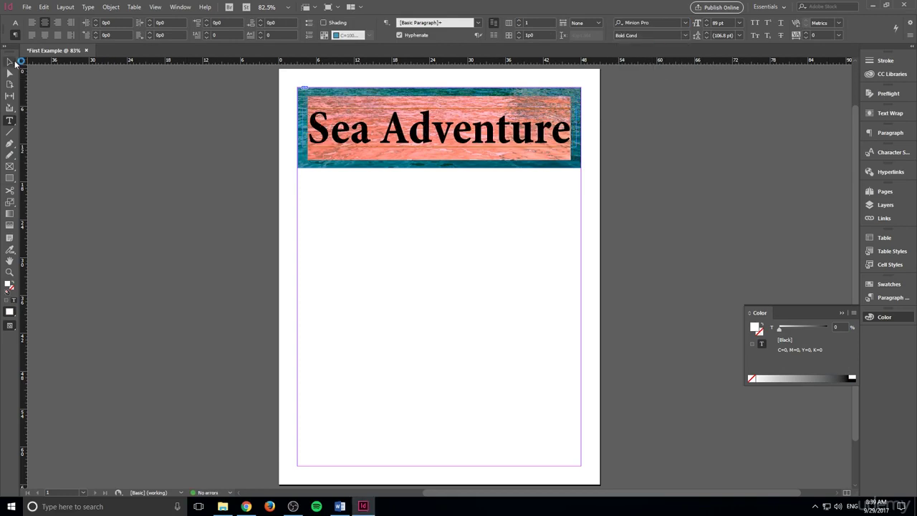
{"action": "left_click", "coordinate": [380, 265]}
- Try the Arial font on the "Sea Adventure" title and return it to Minion Pro Bold Cond
{"action": "double_click", "coordinate": [451, 114]}
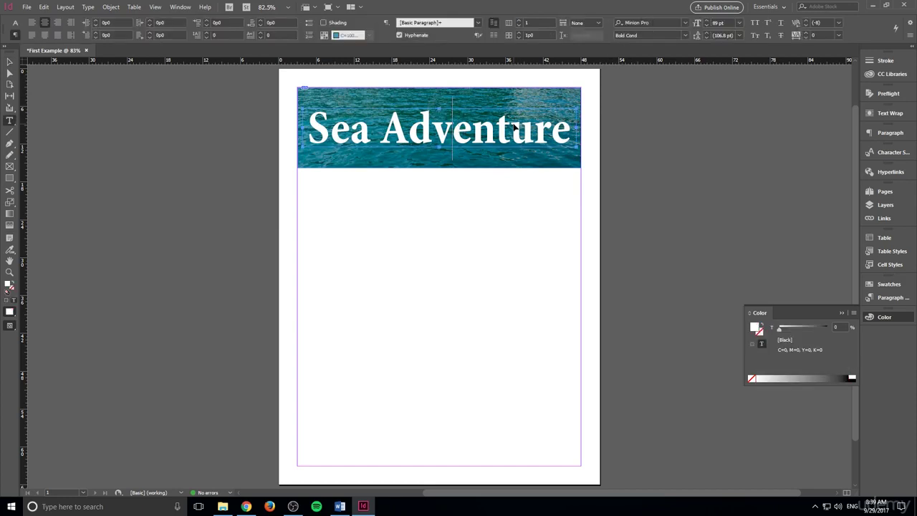
{"action": "key", "text": "ctrl+a"}
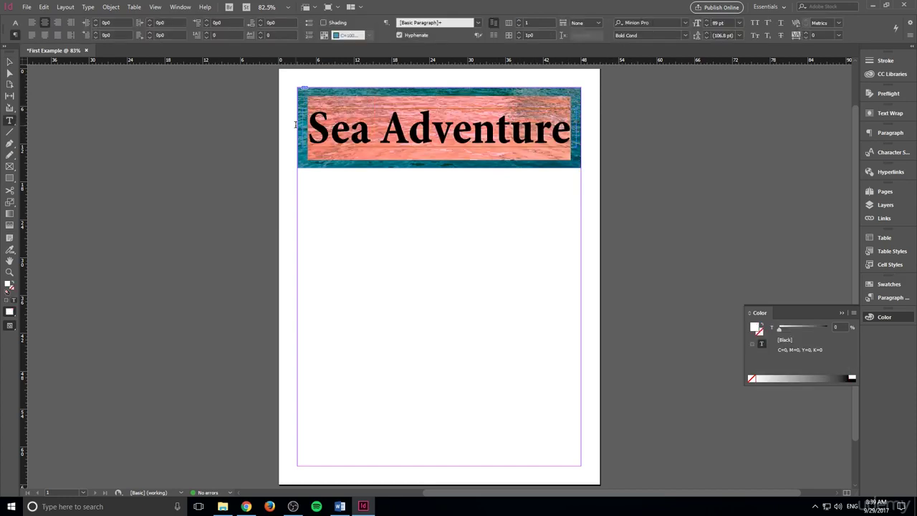
{"action": "left_click", "coordinate": [680, 24]}
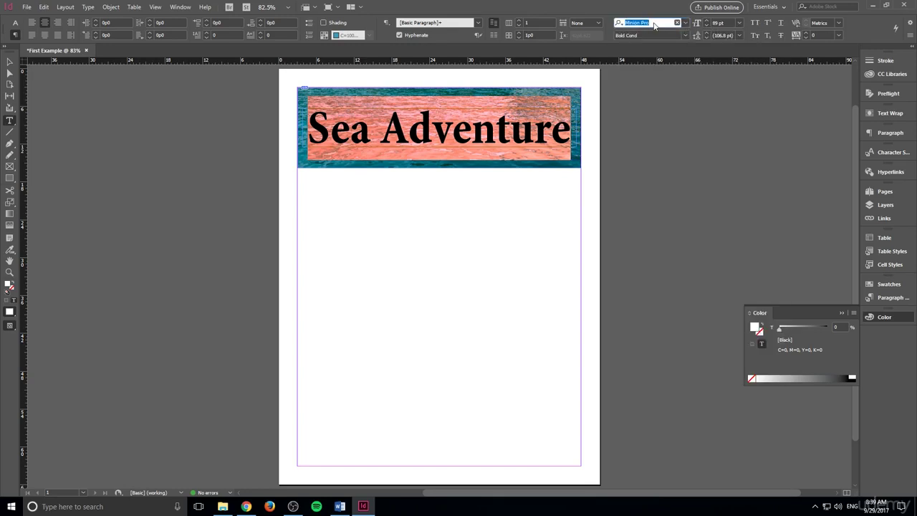
{"action": "type", "text": "Arial"}
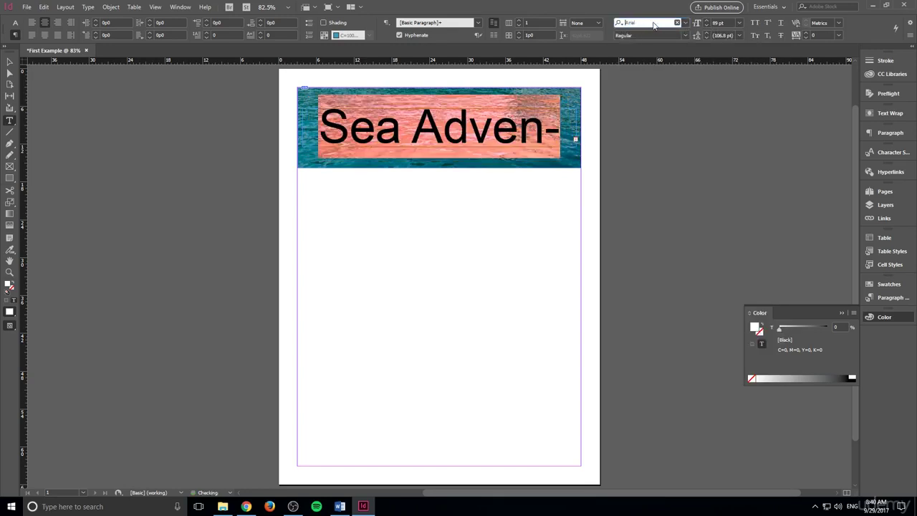
{"action": "scroll", "coordinate": [654, 26], "scroll_direction": "up", "scroll_amount": 5}
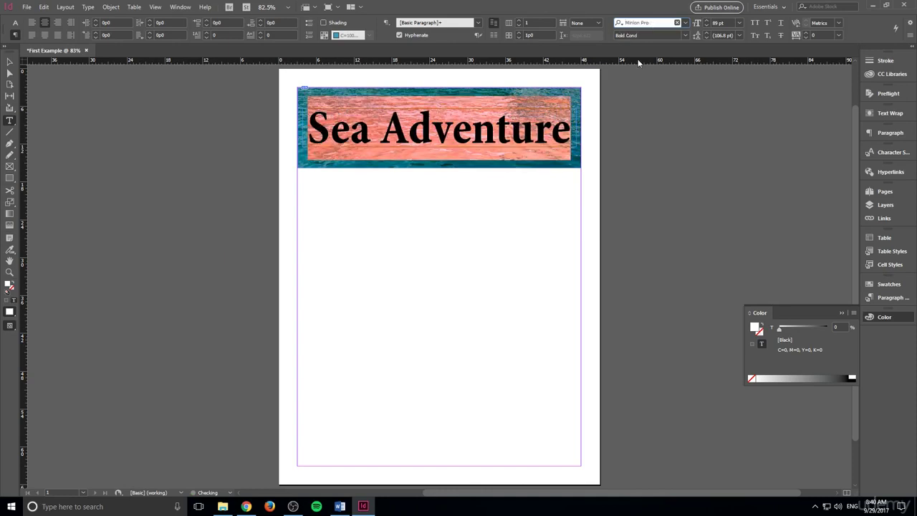
{"action": "left_click", "coordinate": [635, 136]}
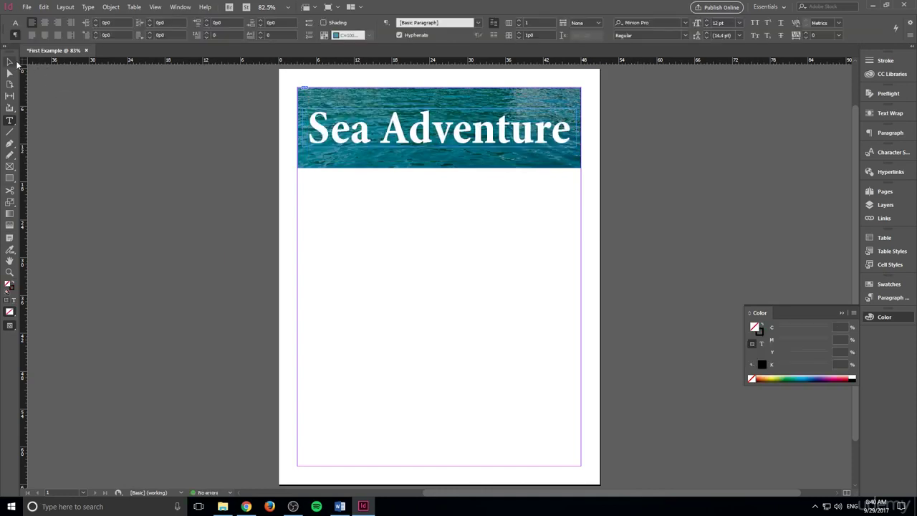
{"action": "left_click", "coordinate": [9, 62]}
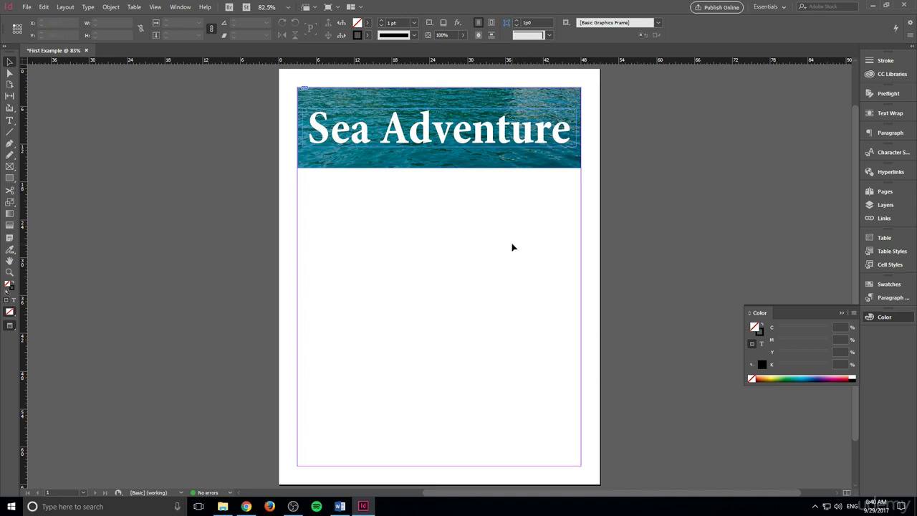
- Switch between normal and preview display to examine the header without guides and frame edges
{"action": "key", "text": "w"}
{"action": "key", "text": "w"}
{"action": "key", "text": "w"}
{"action": "key", "text": "w"}
{"action": "key", "text": "w"}
{"action": "key", "text": "w"}
{"action": "key", "text": "w"}
{"action": "key", "text": "w"}
{"action": "key", "text": "w"}
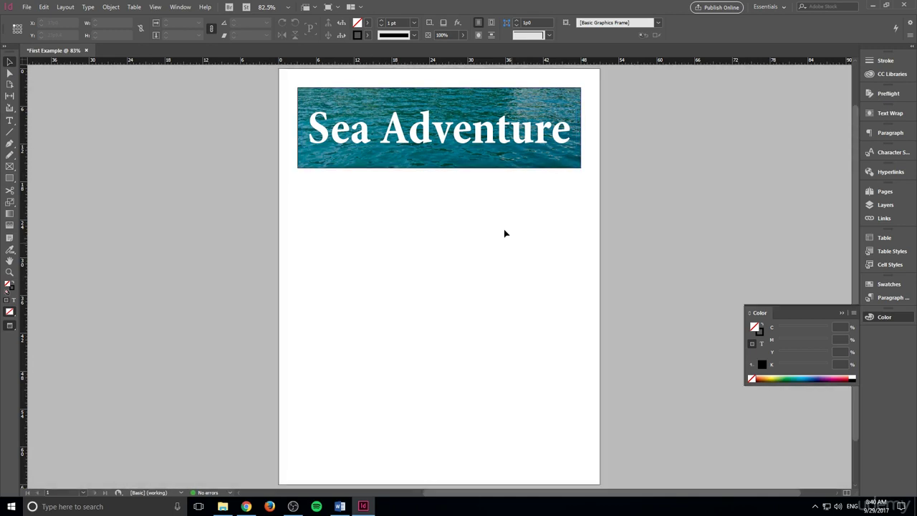
{"action": "scroll", "coordinate": [505, 234], "scroll_direction": "down", "scroll_amount": 1}
{"action": "scroll", "coordinate": [454, 237], "scroll_direction": "up", "scroll_amount": 2}
{"action": "scroll", "coordinate": [485, 268], "scroll_direction": "down", "scroll_amount": 1}
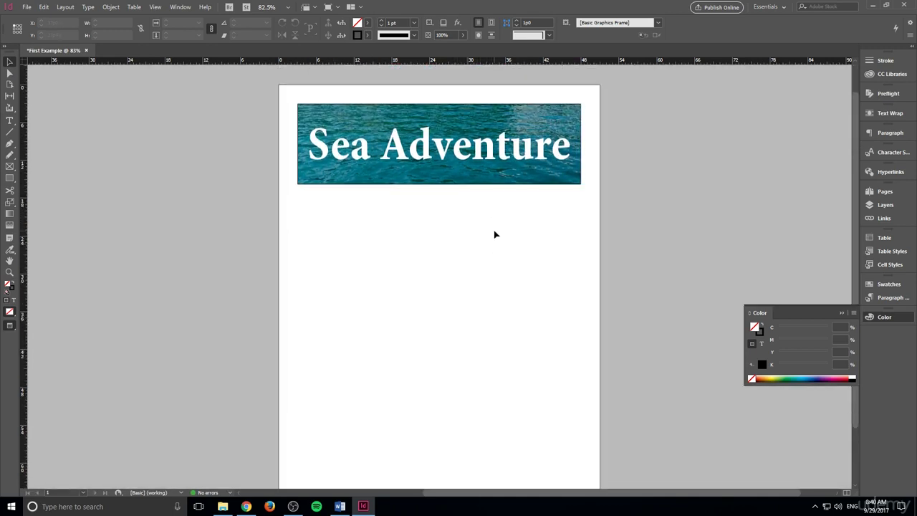
{"action": "key", "text": "w"}
{"action": "scroll", "coordinate": [494, 235], "scroll_direction": "down", "scroll_amount": 1}
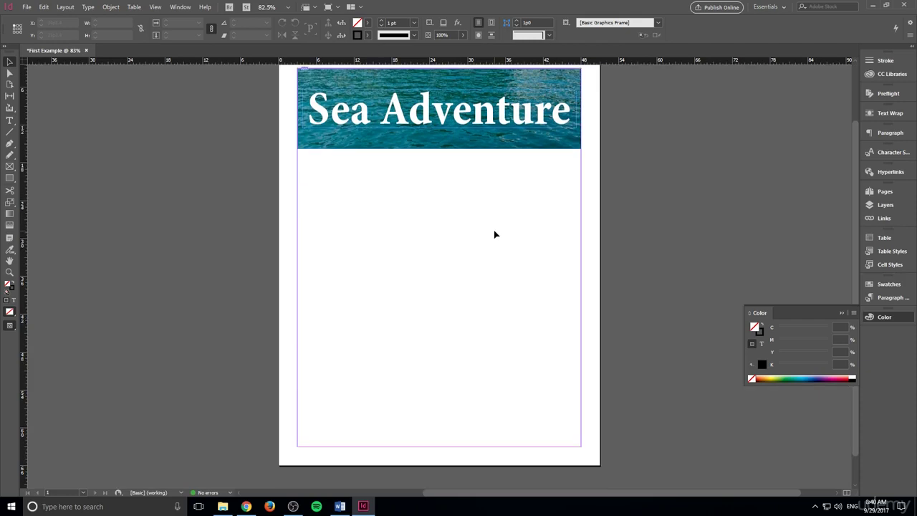
{"action": "left_click", "coordinate": [497, 147]}
{"action": "scroll", "coordinate": [526, 250], "scroll_direction": "up", "scroll_amount": 1}
{"action": "left_click", "coordinate": [527, 251]}
{"action": "key", "text": "w"}
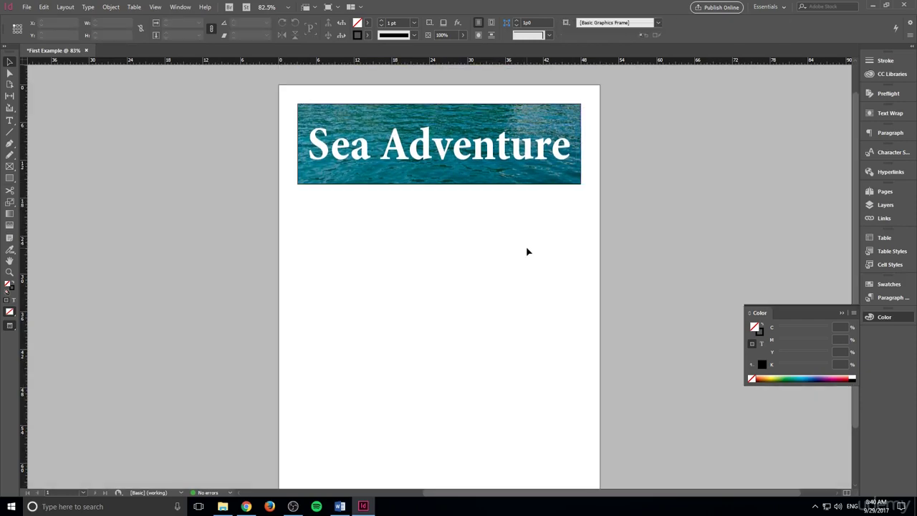
{"action": "key", "text": "w"}
{"action": "key", "text": "w"}
{"action": "key", "text": "w"}
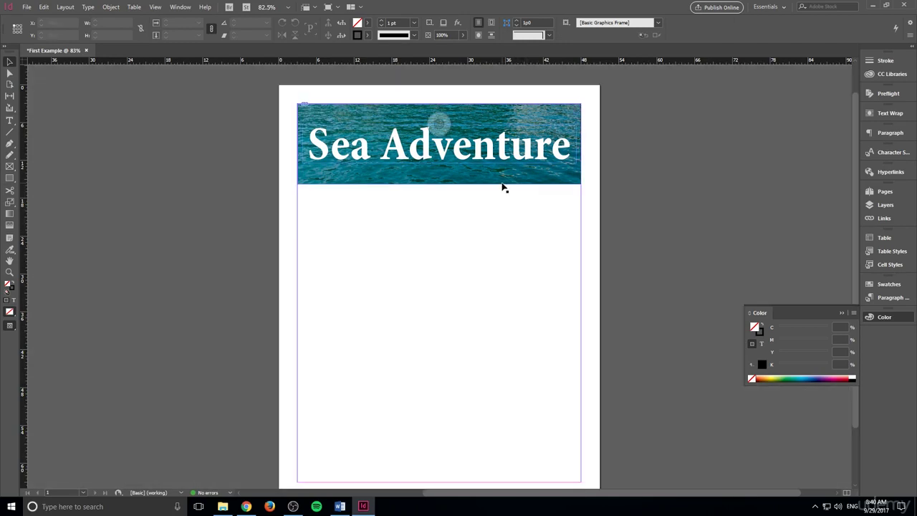
- Increase the photo frame's stroke weight by one increment and check the thicker border in preview
{"action": "left_click", "coordinate": [503, 180]}
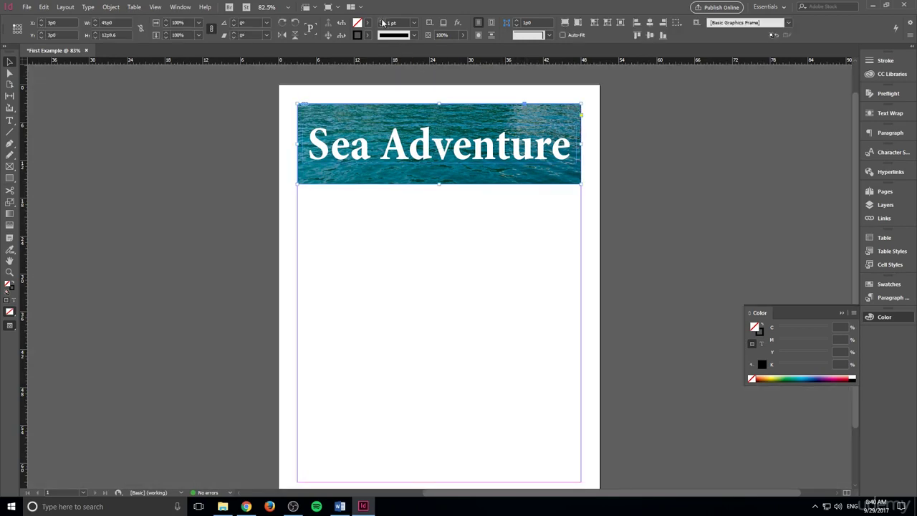
{"action": "left_click", "coordinate": [381, 21]}
{"action": "left_click", "coordinate": [440, 287]}
{"action": "key", "text": "w"}
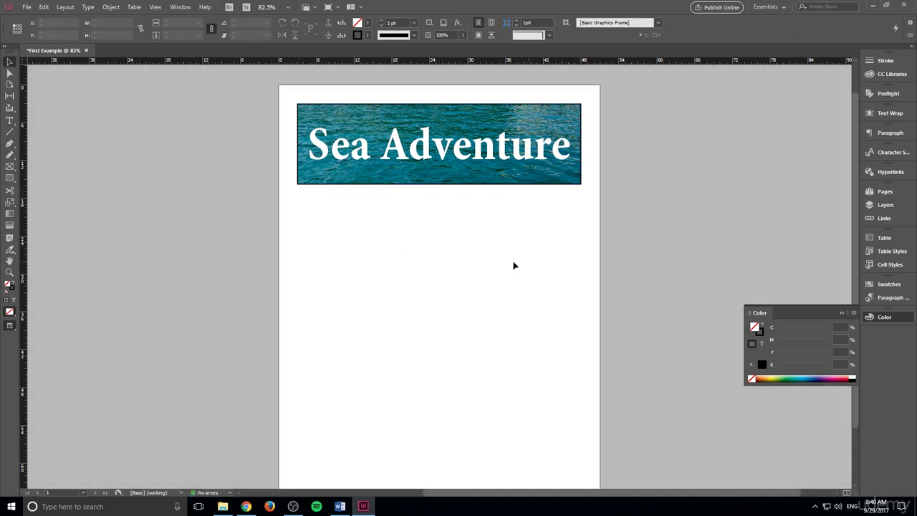
{"action": "key", "text": "w"}
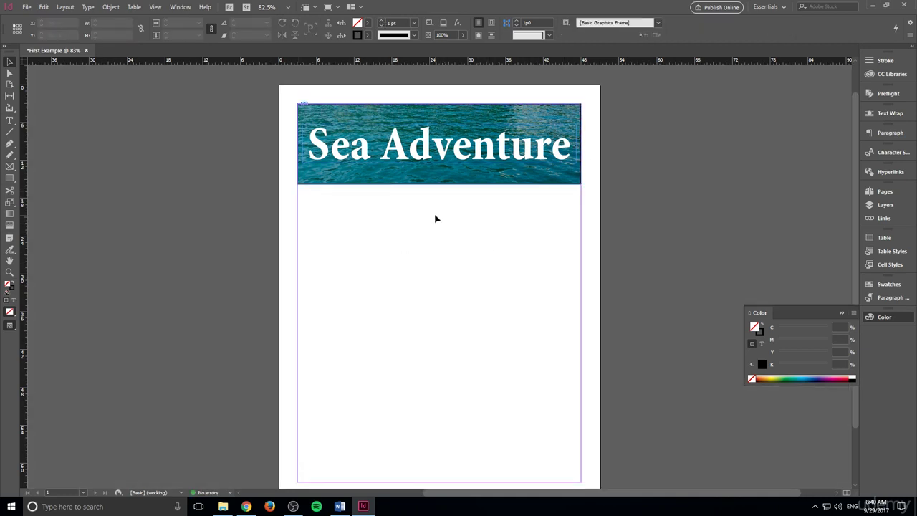
- Draw a straight vertical line about 37p9.6 long down the middle of the page below the header photo
{"action": "left_click", "coordinate": [10, 132]}
{"action": "scroll", "coordinate": [425, 201], "scroll_direction": "down", "scroll_amount": 1}
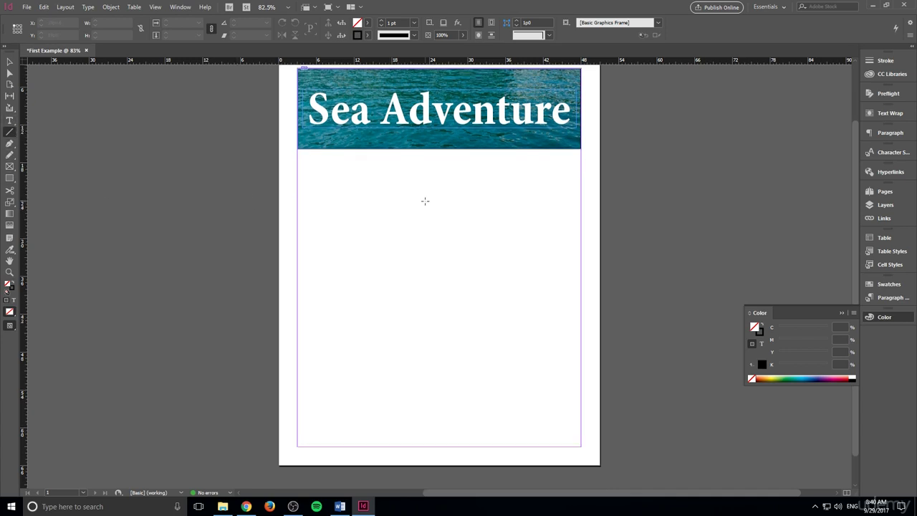
{"action": "right_click", "coordinate": [437, 167]}
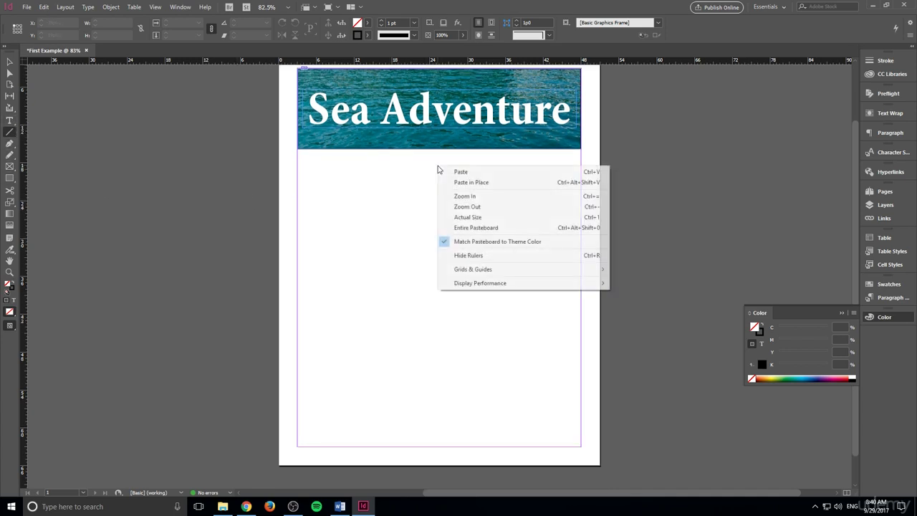
{"action": "left_click", "coordinate": [438, 167]}
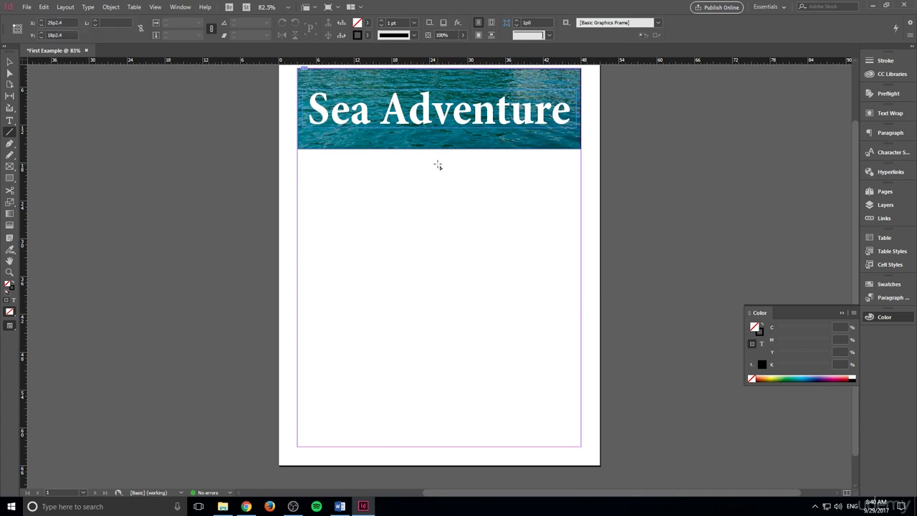
{"action": "mouse_move", "coordinate": [438, 166]}
{"action": "left_mouse_down"}
{"action": "mouse_move", "coordinate": [440, 385]}
{"action": "mouse_move", "coordinate": [473, 387]}
{"action": "mouse_move", "coordinate": [350, 389]}
{"action": "mouse_move", "coordinate": [466, 393]}
{"action": "mouse_move", "coordinate": [442, 395]}
{"action": "mouse_move", "coordinate": [442, 403]}
{"action": "left_mouse_up"}
{"action": "key", "text": "shift"}
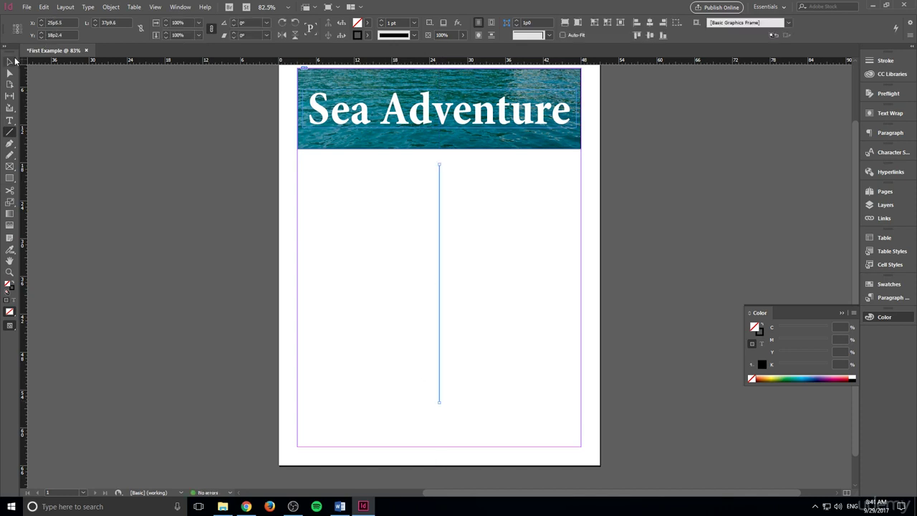
- Nudge the vertical divider line slightly upward, keeping it centered, and increase its stroke weight by one increment
{"action": "left_click", "coordinate": [10, 61]}
{"action": "mouse_move", "coordinate": [439, 200]}
{"action": "left_mouse_down"}
{"action": "mouse_move", "coordinate": [442, 226]}
{"action": "mouse_move", "coordinate": [442, 198]}
{"action": "left_mouse_up"}
{"action": "left_click", "coordinate": [766, 486]}
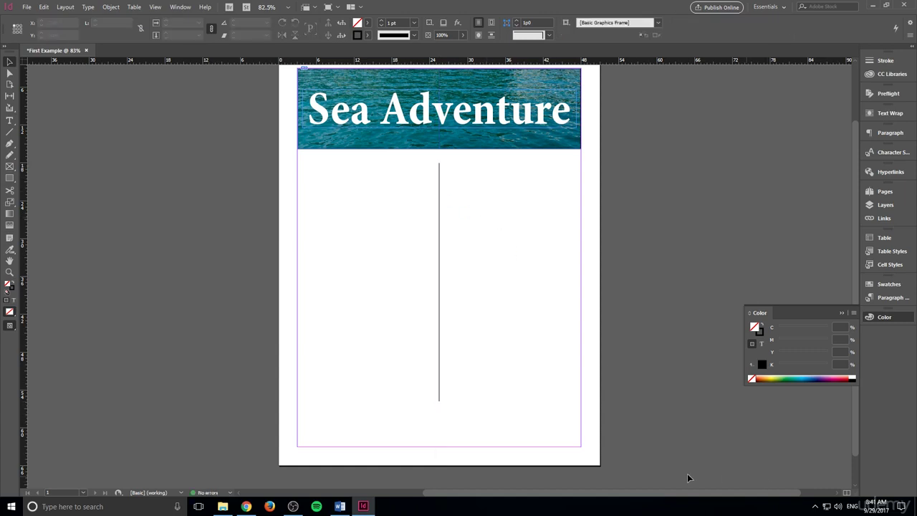
{"action": "left_click", "coordinate": [439, 261]}
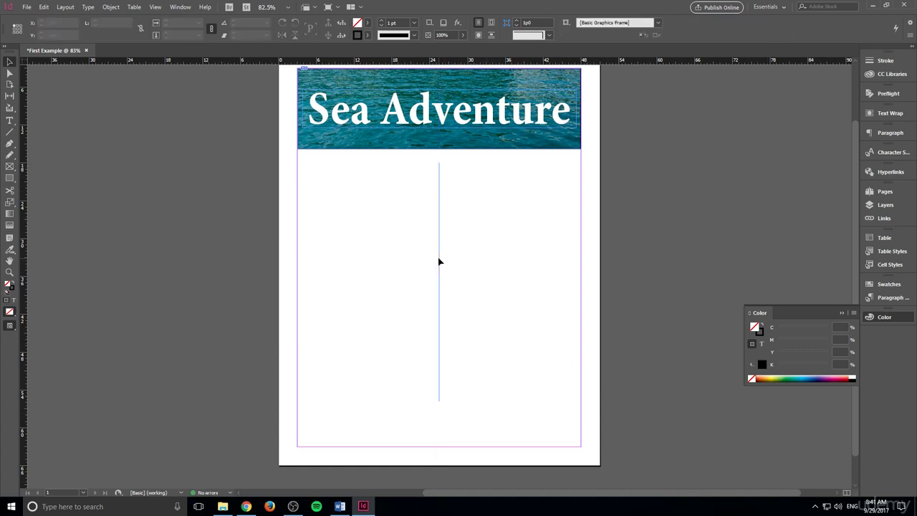
{"action": "left_click", "coordinate": [381, 20]}
{"action": "left_click", "coordinate": [474, 316]}
- Create a text frame about 19p10.8 wide and 43p10.8 high left of the divider, positioned at about X 4p6, Y 17p6
{"action": "left_click", "coordinate": [9, 122]}
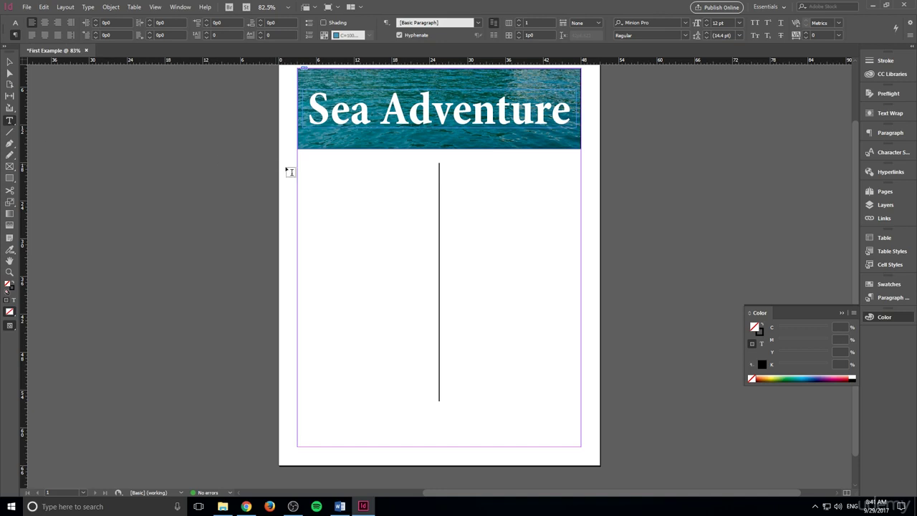
{"action": "left_click_drag", "start_coordinate": [301, 160], "coordinate": [426, 436]}
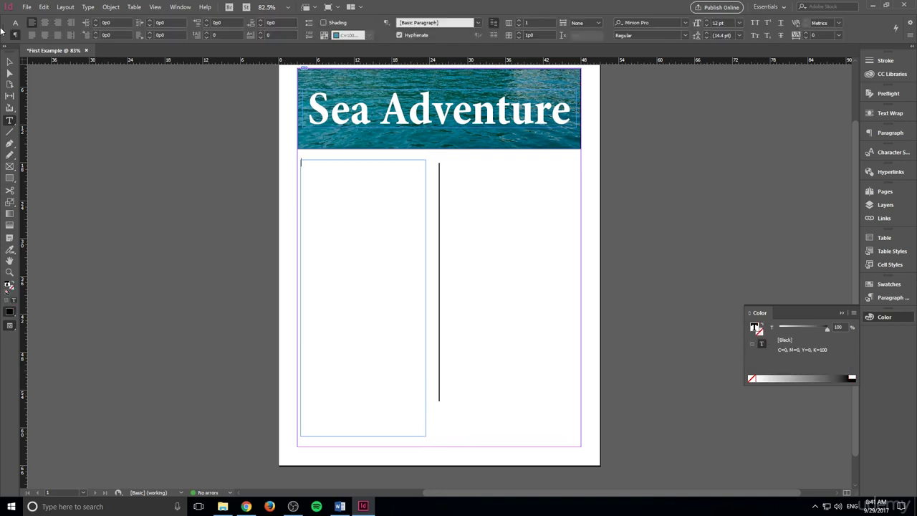
{"action": "key", "text": "Escape"}
{"action": "left_click_drag", "start_coordinate": [347, 324], "coordinate": [354, 325]}
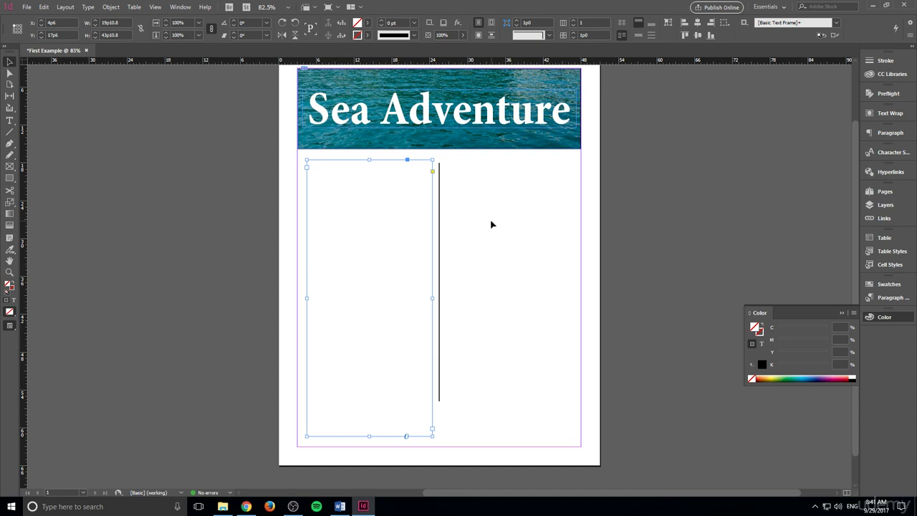
- Duplicate the left text frame and align the copy right of the divider at about X 26p7.2, Y 17p6
{"action": "left_click_drag", "start_coordinate": [491, 225], "coordinate": [542, 244]}
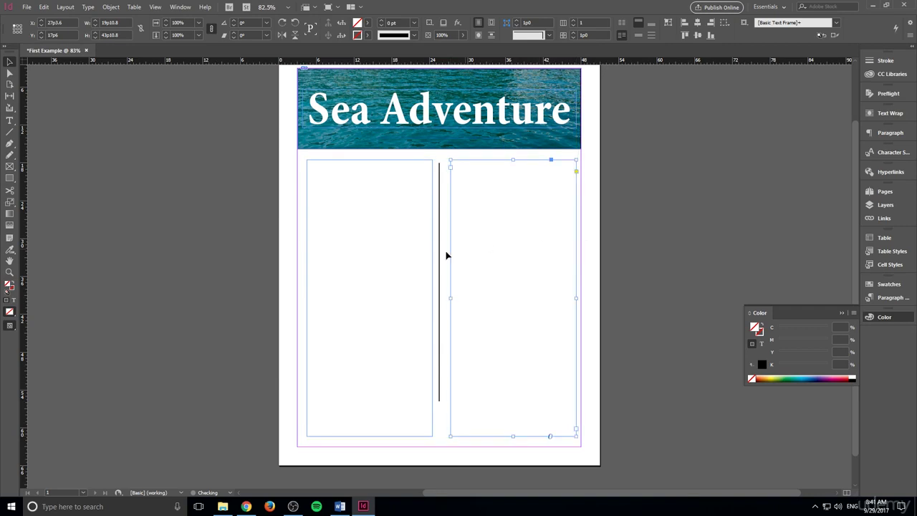
{"action": "left_click", "coordinate": [424, 260]}
{"action": "right_click", "coordinate": [423, 260]}
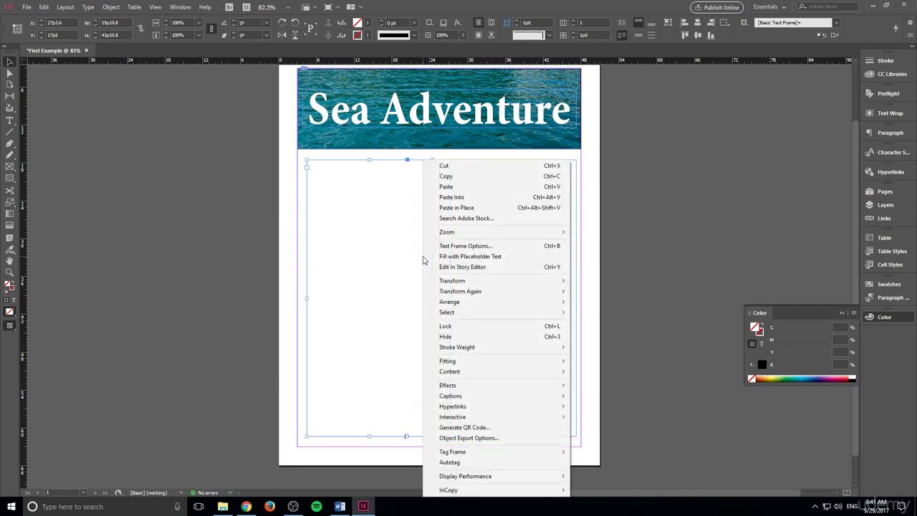
{"action": "left_click", "coordinate": [489, 179]}
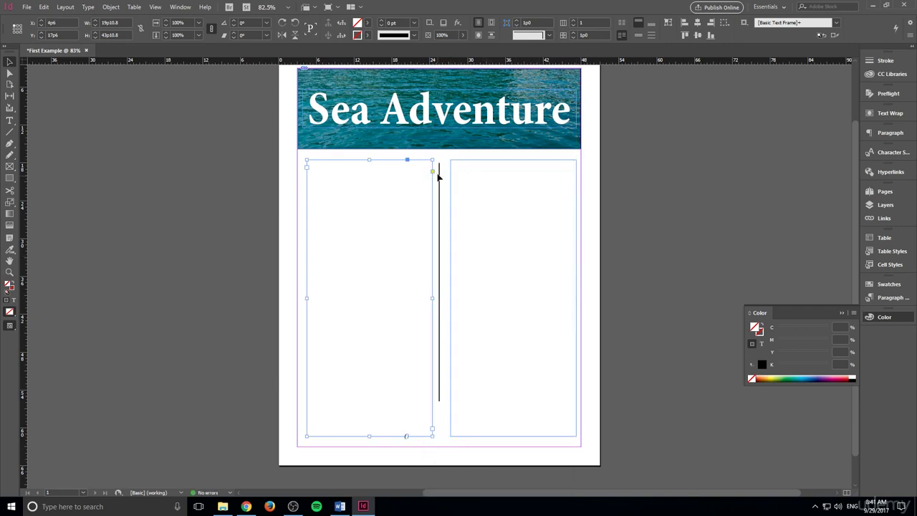
{"action": "right_click", "coordinate": [609, 175]}
{"action": "left_click", "coordinate": [669, 186]}
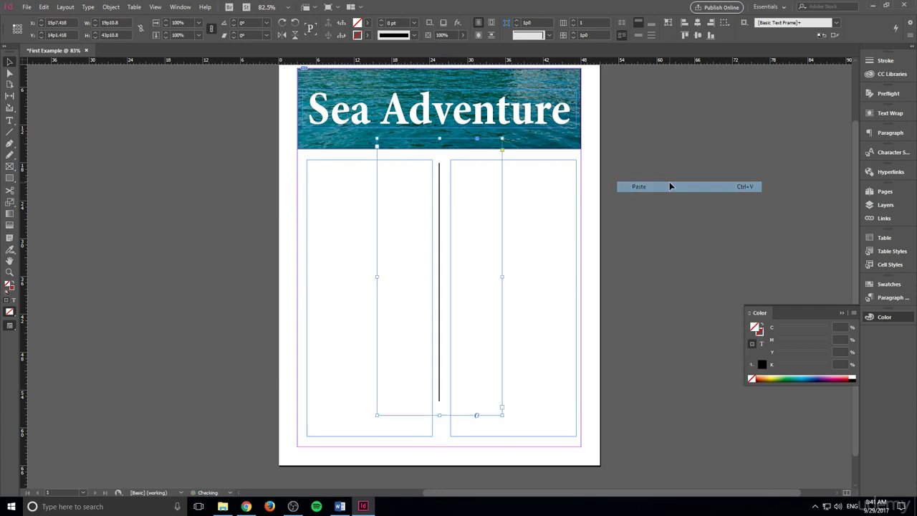
{"action": "left_click_drag", "start_coordinate": [423, 188], "coordinate": [494, 212]}
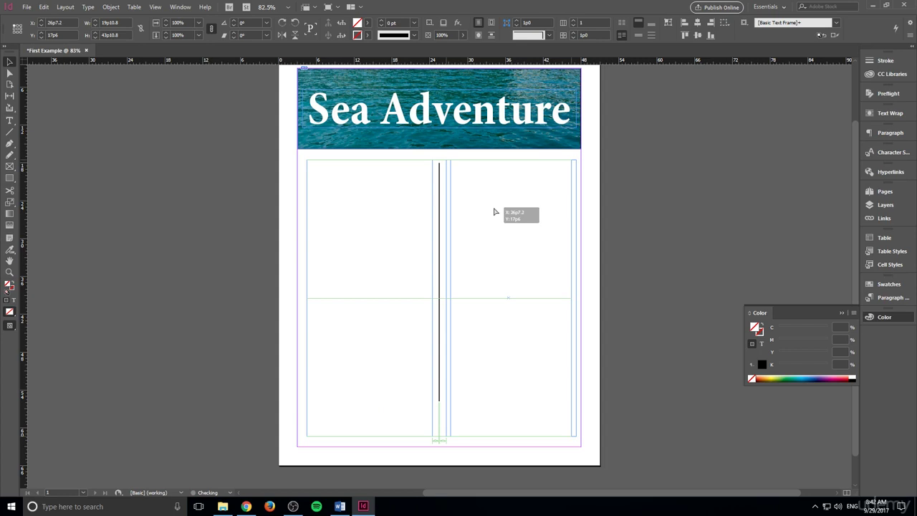
{"action": "left_click_drag", "start_coordinate": [494, 212], "coordinate": [494, 212]}
{"action": "left_click_drag", "start_coordinate": [494, 212], "coordinate": [494, 212]}
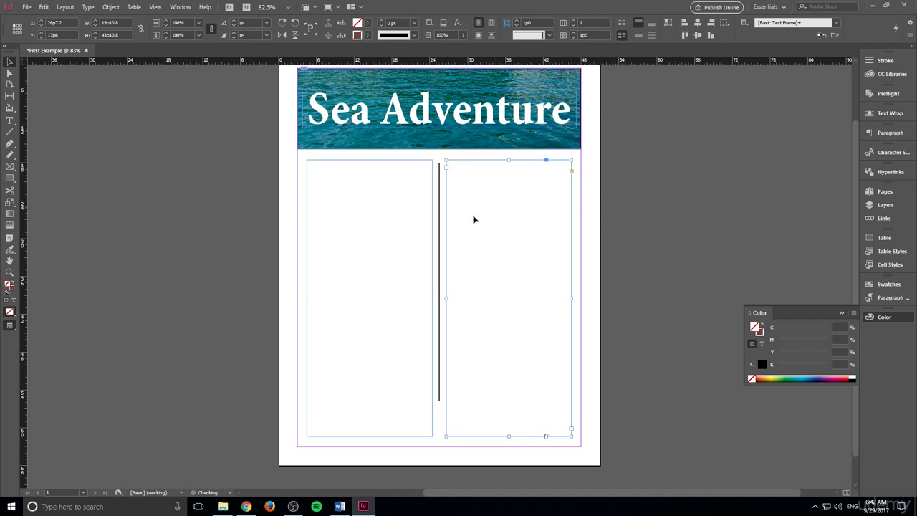
{"action": "left_click", "coordinate": [120, 214]}
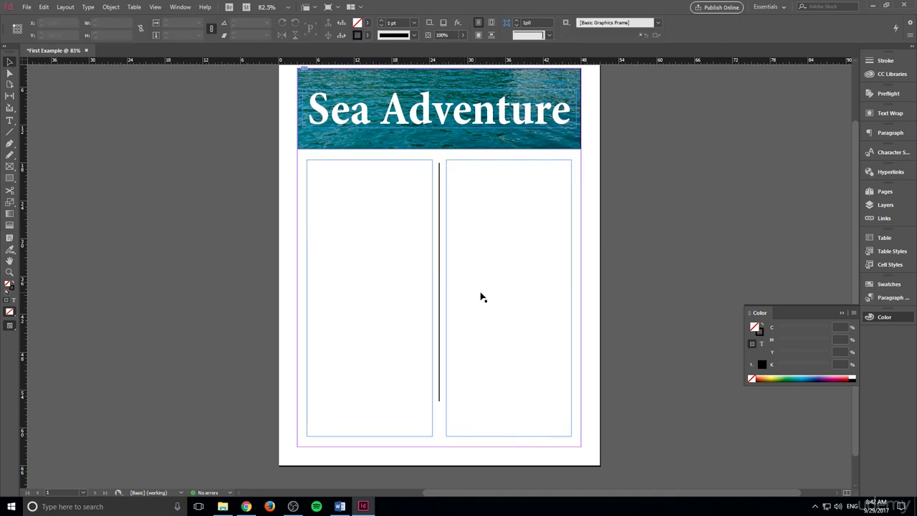
- Fill both the left and the right text frames with placeholder text
{"action": "key", "text": "t"}
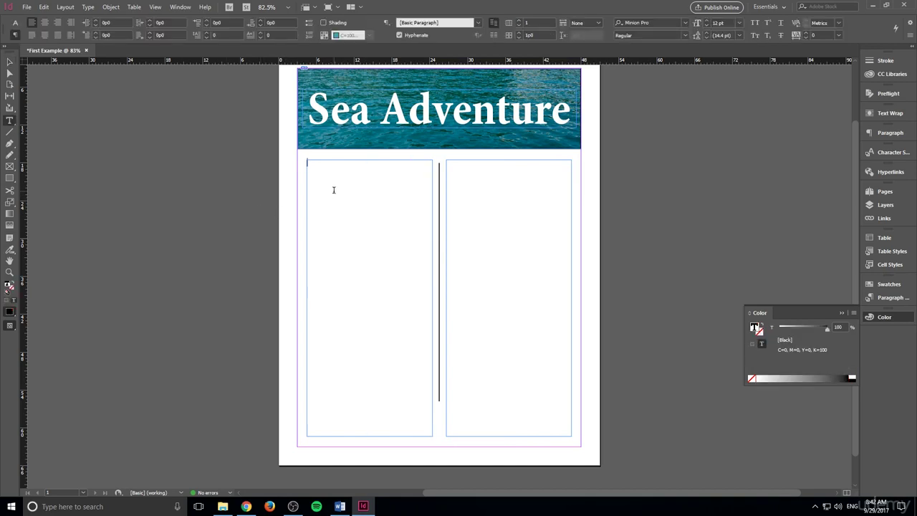
{"action": "scroll", "coordinate": [333, 193], "scroll_direction": "up", "scroll_amount": 2}
{"action": "scroll", "coordinate": [329, 208], "scroll_direction": "down", "scroll_amount": 2}
{"action": "scroll", "coordinate": [337, 207], "scroll_direction": "up", "scroll_amount": 1}
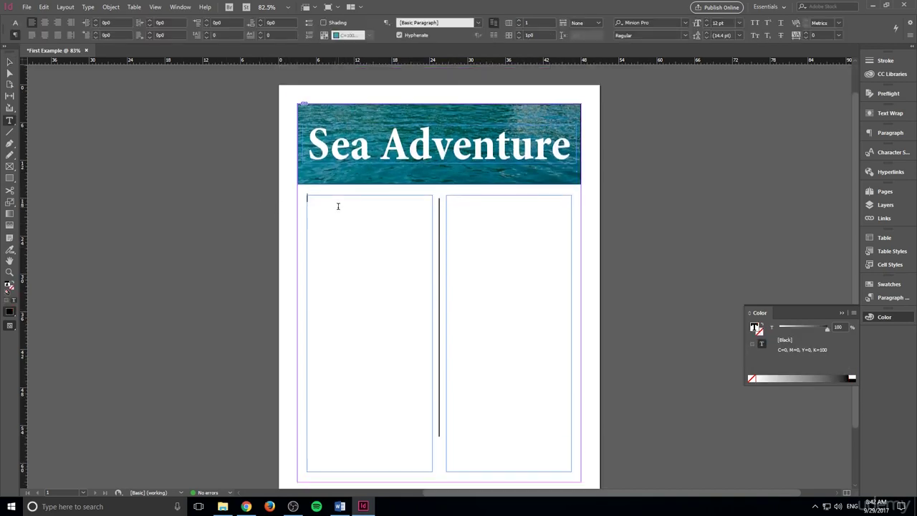
{"action": "scroll", "coordinate": [338, 206], "scroll_direction": "down", "scroll_amount": 1}
{"action": "right_click", "coordinate": [340, 223]}
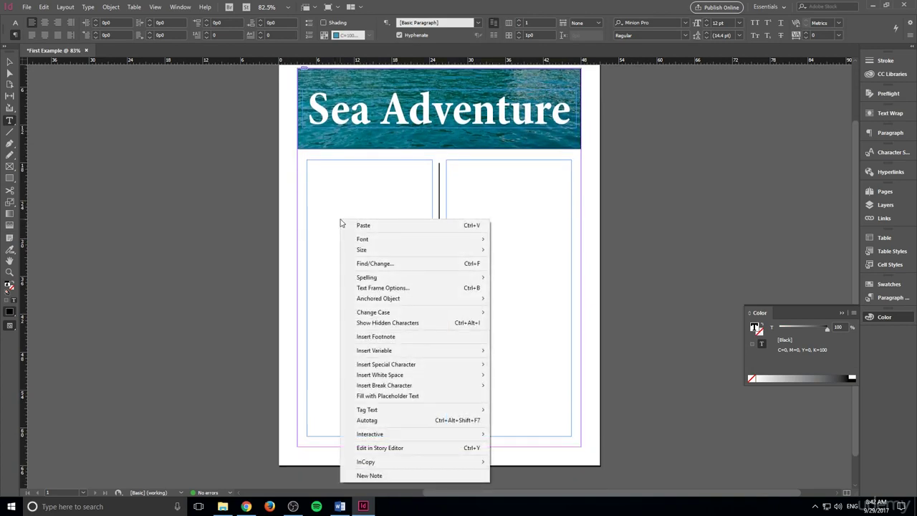
{"action": "left_click", "coordinate": [404, 399]}
{"action": "right_click", "coordinate": [517, 205]}
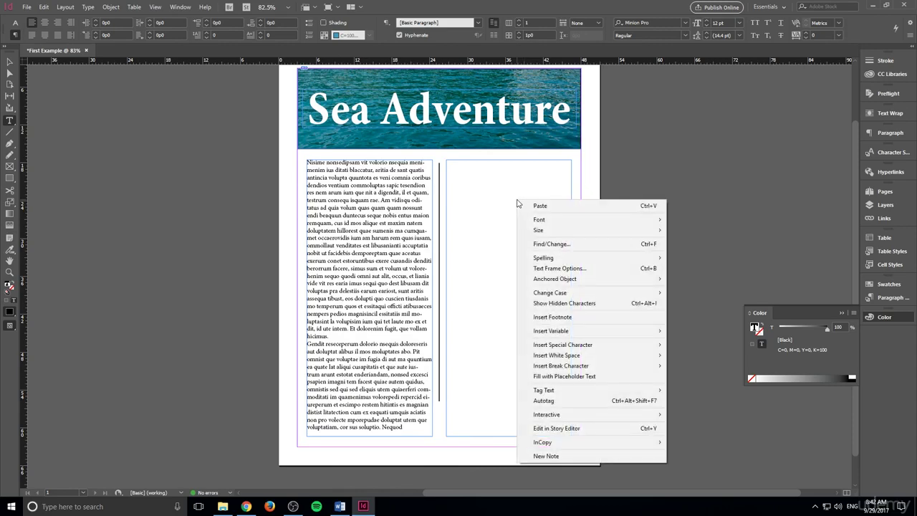
{"action": "left_click", "coordinate": [573, 378]}
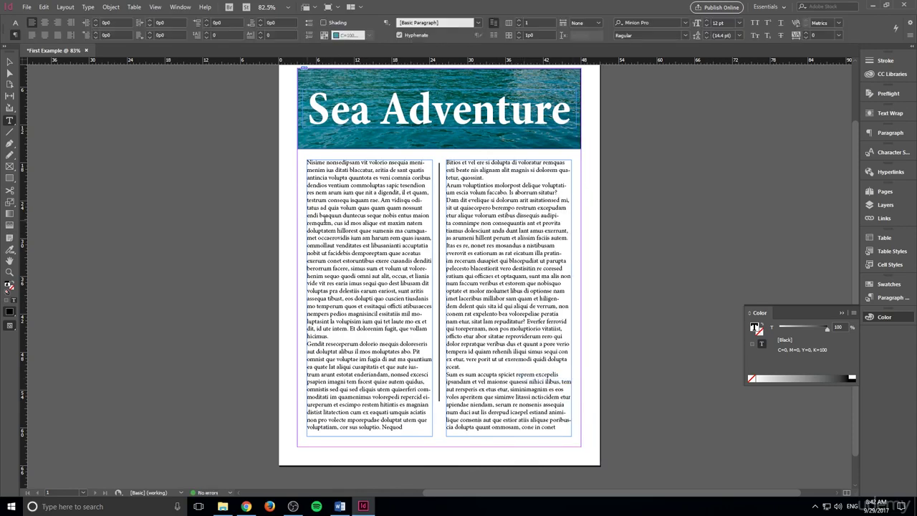
- Draw a rectangle about 14p7.2 wide and 11p0 high over the upper part of the left text column
{"action": "left_click", "coordinate": [407, 230]}
{"action": "left_click", "coordinate": [371, 229]}
{"action": "left_click", "coordinate": [10, 178]}
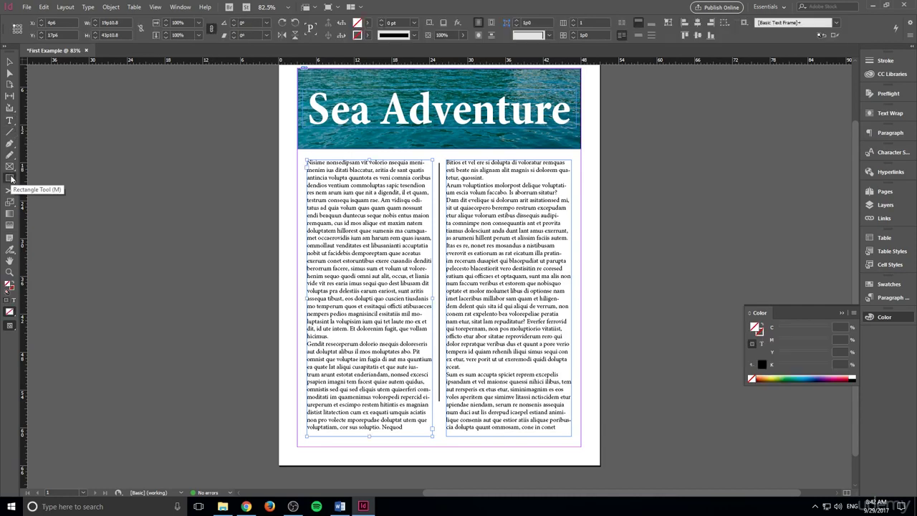
{"action": "left_click", "coordinate": [44, 178]}
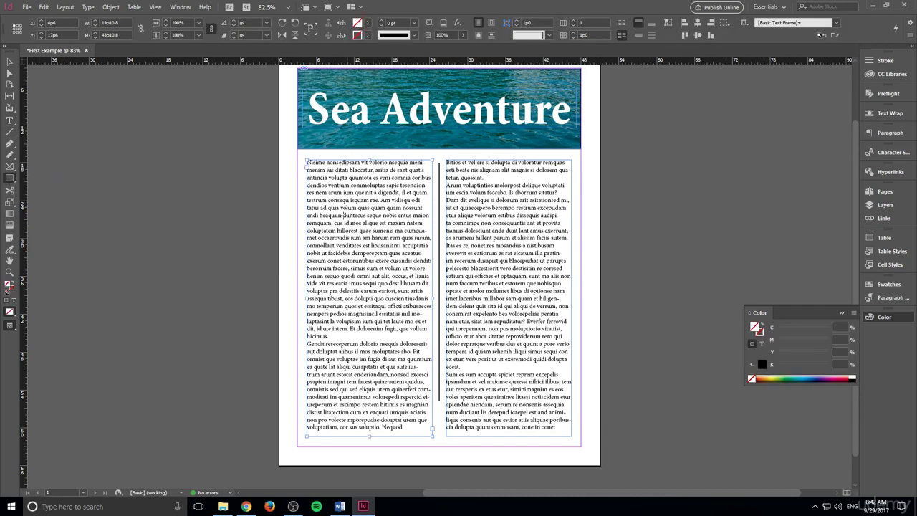
{"action": "left_click_drag", "start_coordinate": [322, 197], "coordinate": [414, 270]}
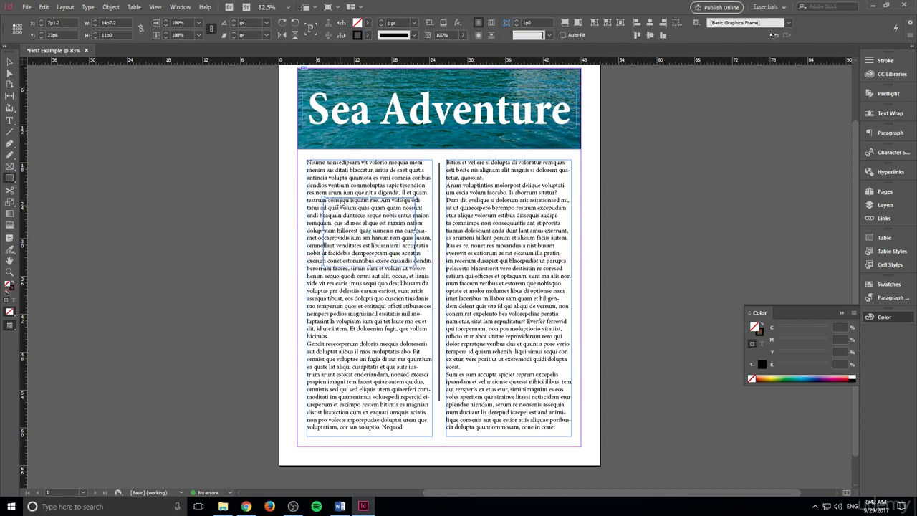
- Place the picture DSC_0315.JPG from the Unit 1 Pictures folder into the rectangle on the left column
{"action": "left_click", "coordinate": [27, 8]}
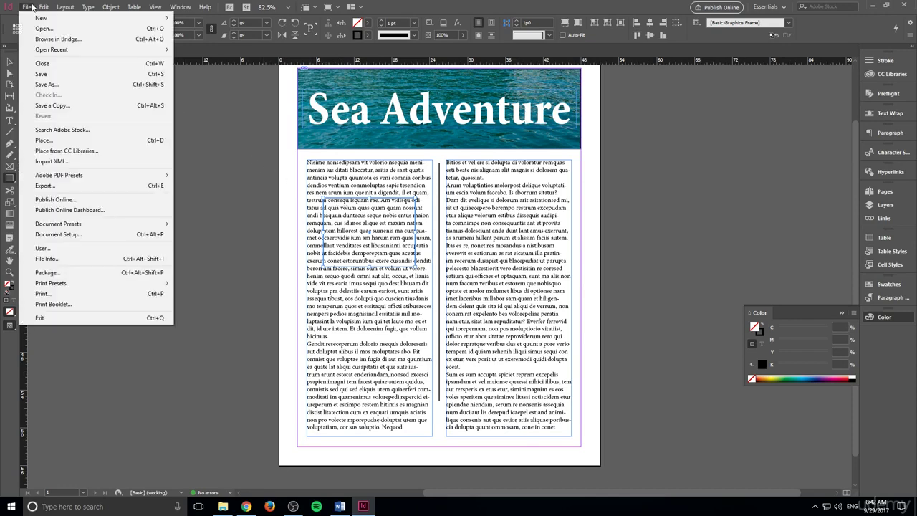
{"action": "left_click", "coordinate": [44, 140]}
{"action": "left_click", "coordinate": [343, 195]}
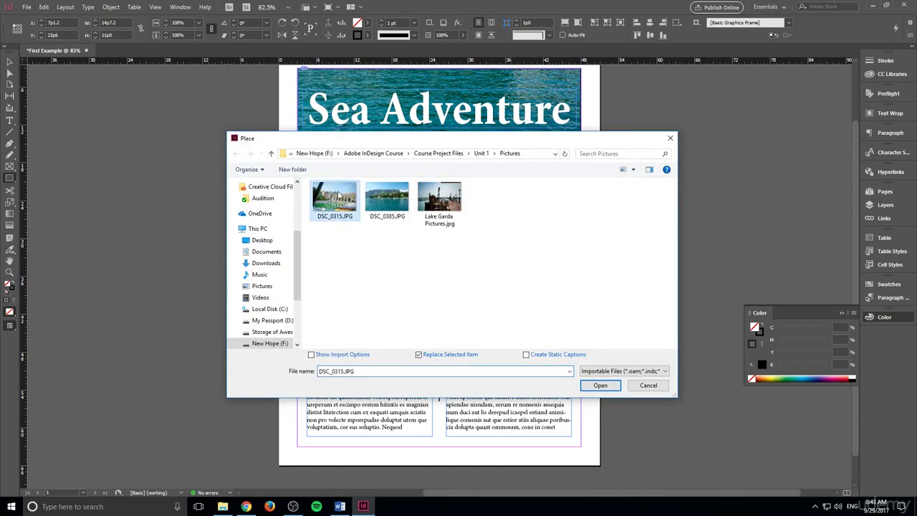
{"action": "left_click", "coordinate": [600, 385]}
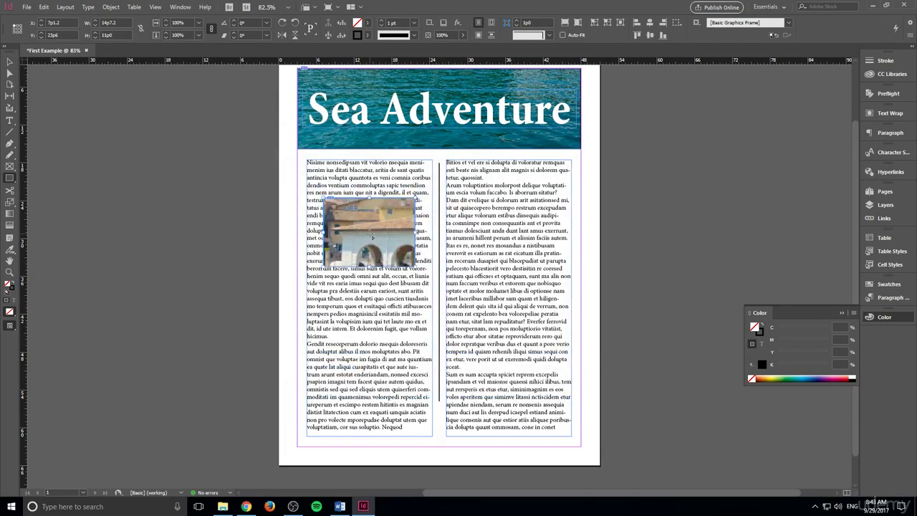
{"action": "left_click", "coordinate": [371, 237]}
- Fit the placed picture to its rectangle with the Fit Content to Frame option
{"action": "right_click", "coordinate": [353, 208]}
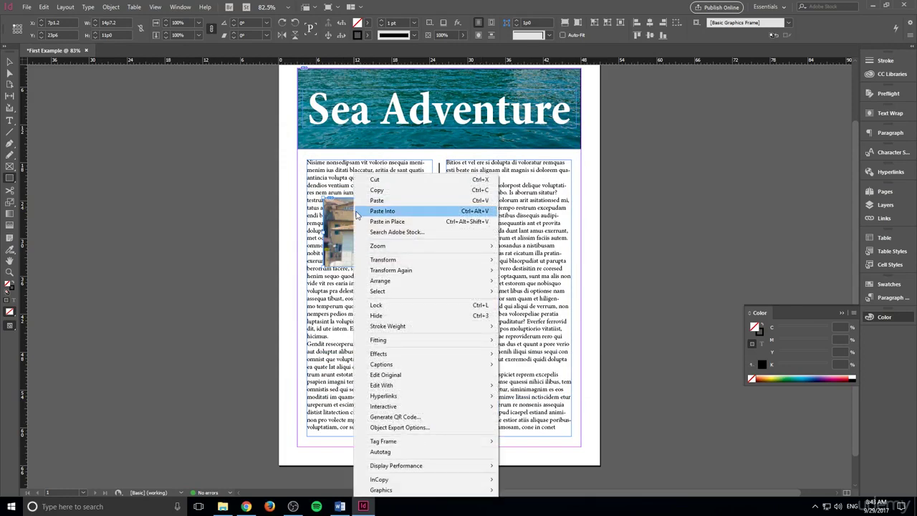
{"action": "left_click", "coordinate": [8, 63]}
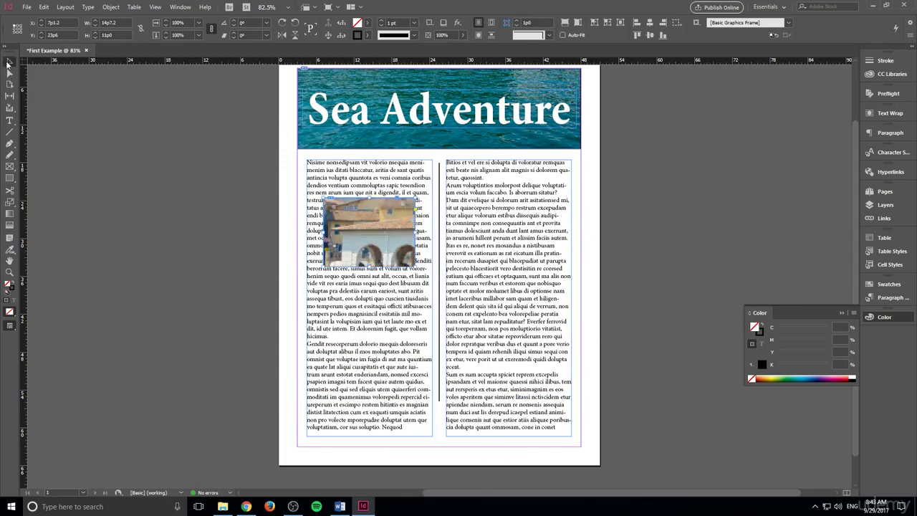
{"action": "right_click", "coordinate": [360, 190]}
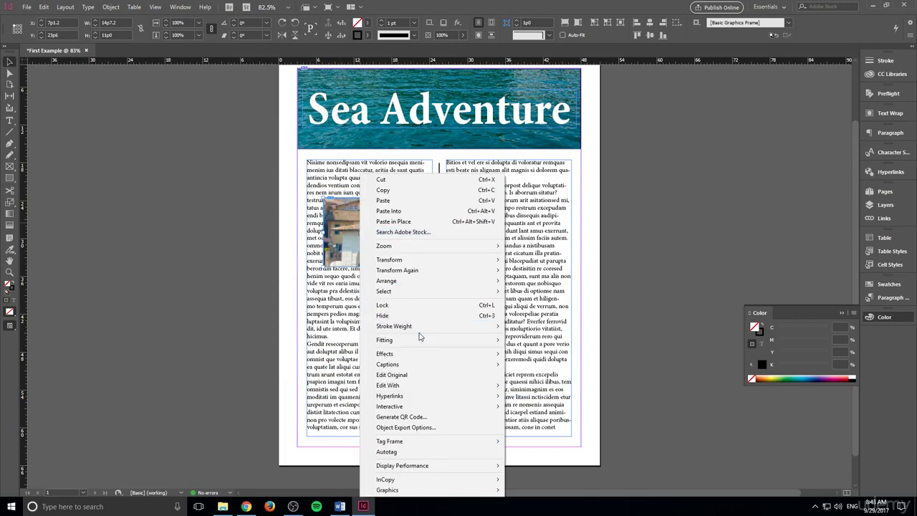
{"action": "mouse_move", "coordinate": [420, 339]}
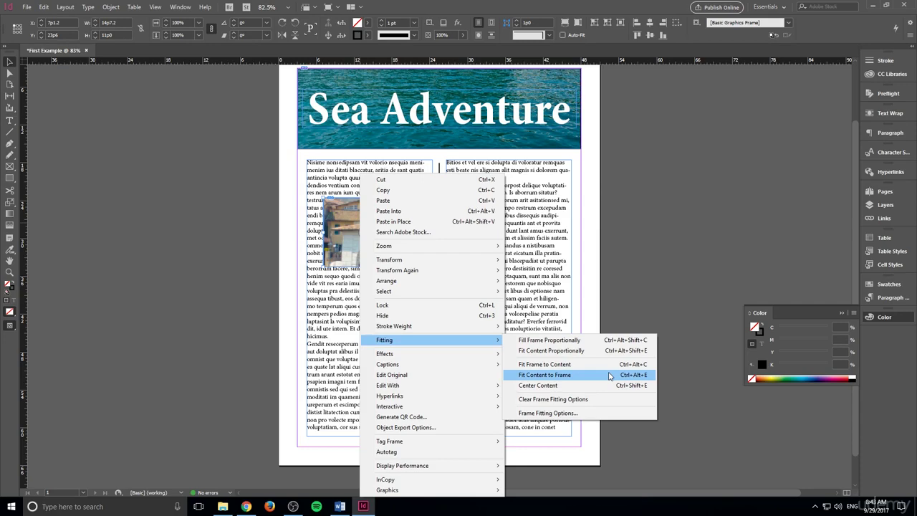
{"action": "left_click", "coordinate": [609, 375]}
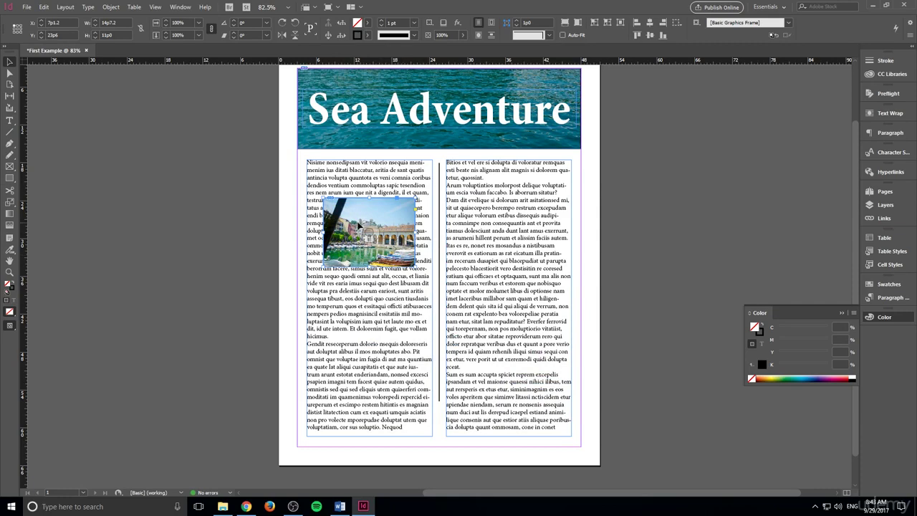
- Dock the Text Wrap controls below Color and apply the Jump Object wrap to the picture in the left column
{"action": "left_click", "coordinate": [173, 6]}
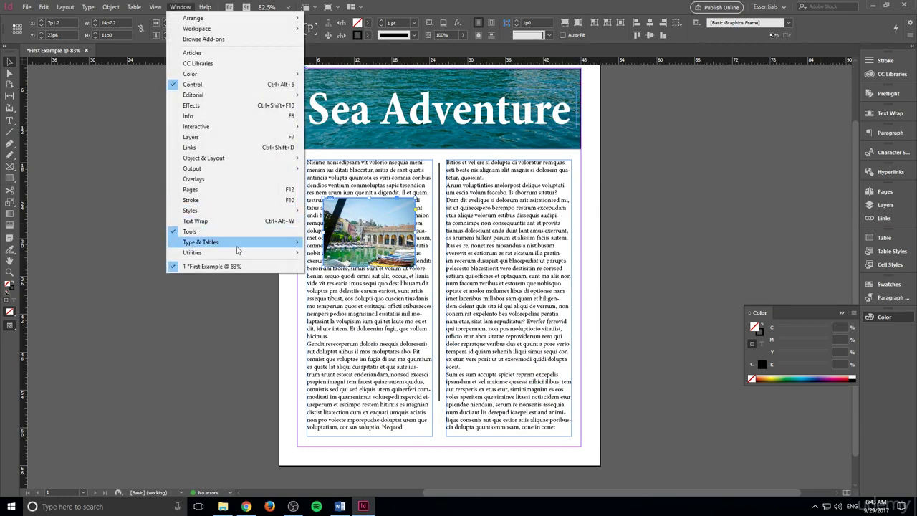
{"action": "mouse_move", "coordinate": [237, 247]}
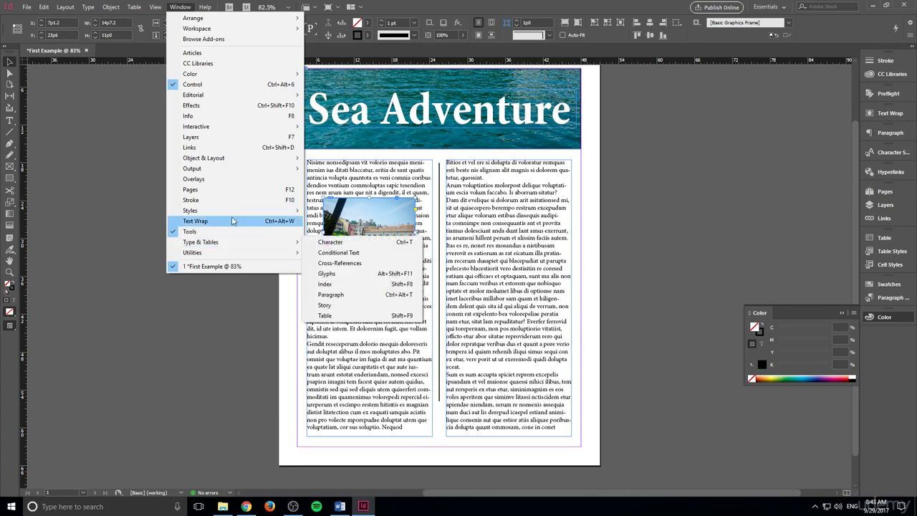
{"action": "left_click", "coordinate": [202, 222]}
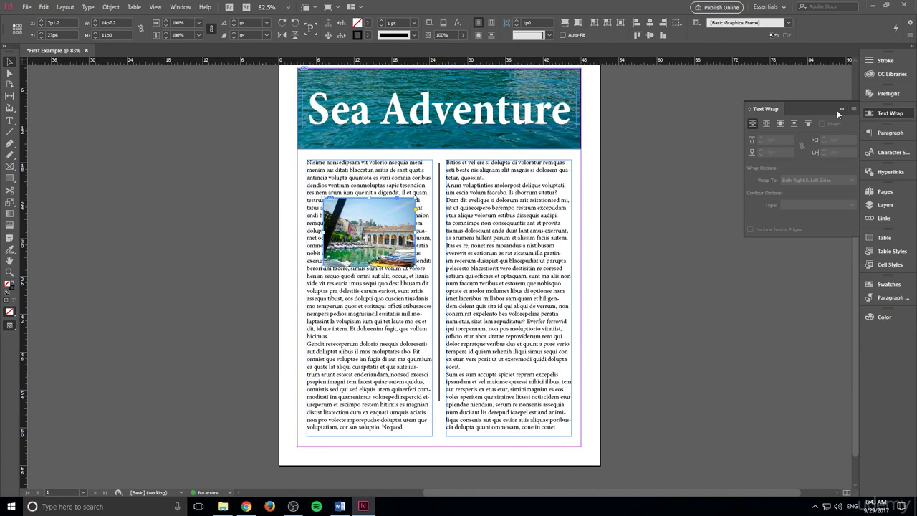
{"action": "left_click_drag", "start_coordinate": [772, 109], "coordinate": [881, 318]}
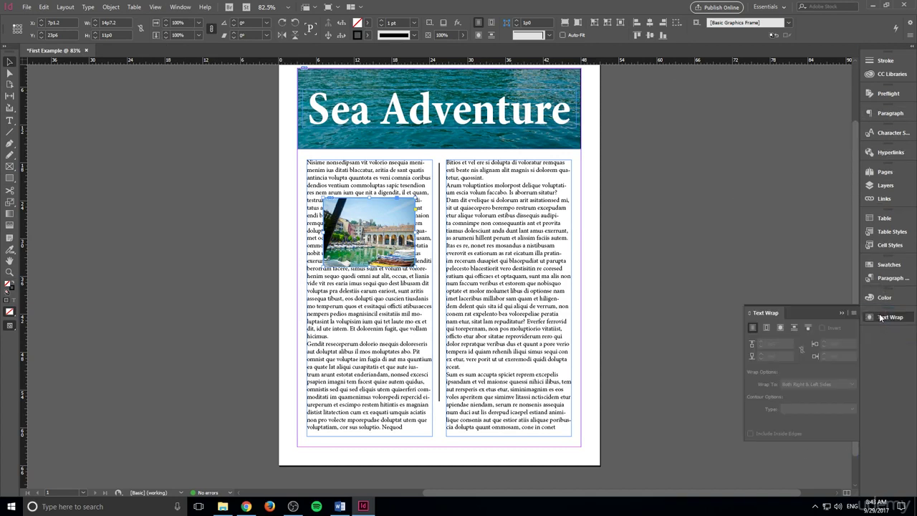
{"action": "left_click", "coordinate": [796, 330]}
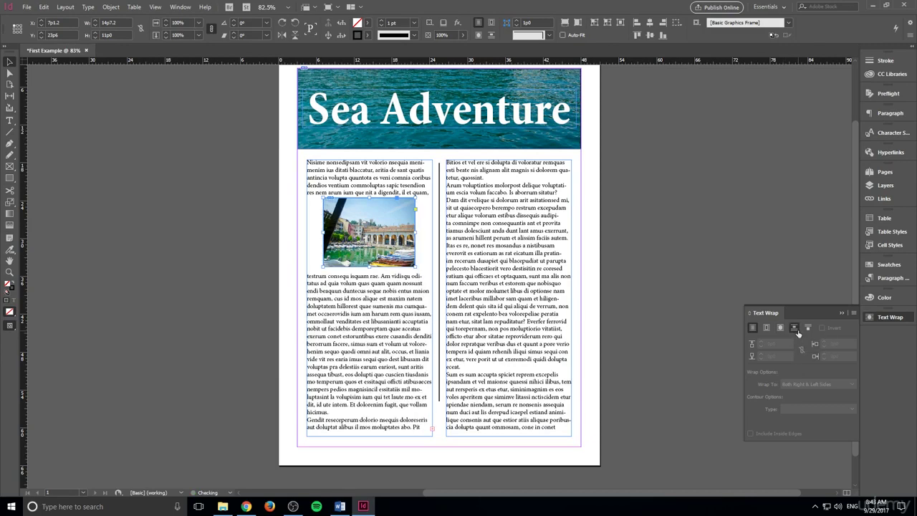
- Move the wrapped picture in the left column slightly down to about Y 24p1.2
{"action": "left_click_drag", "start_coordinate": [395, 220], "coordinate": [396, 224]}
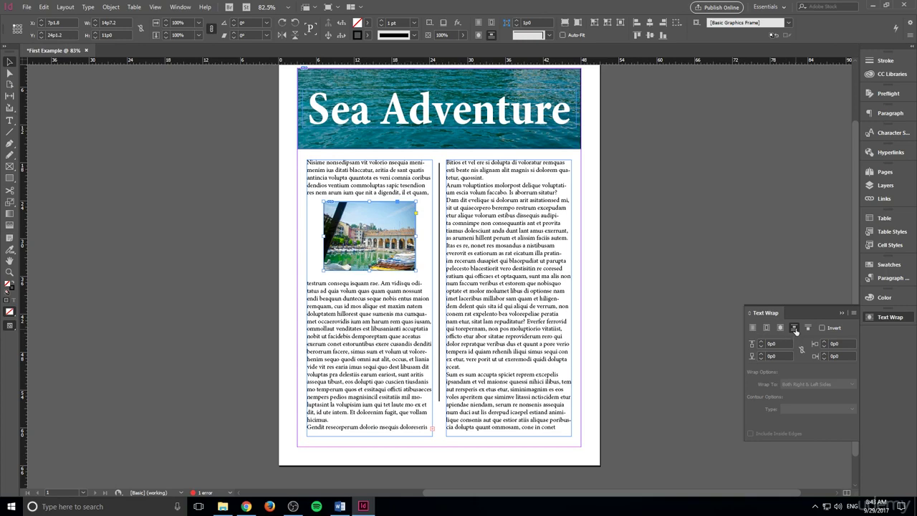
{"action": "left_click", "coordinate": [175, 261]}
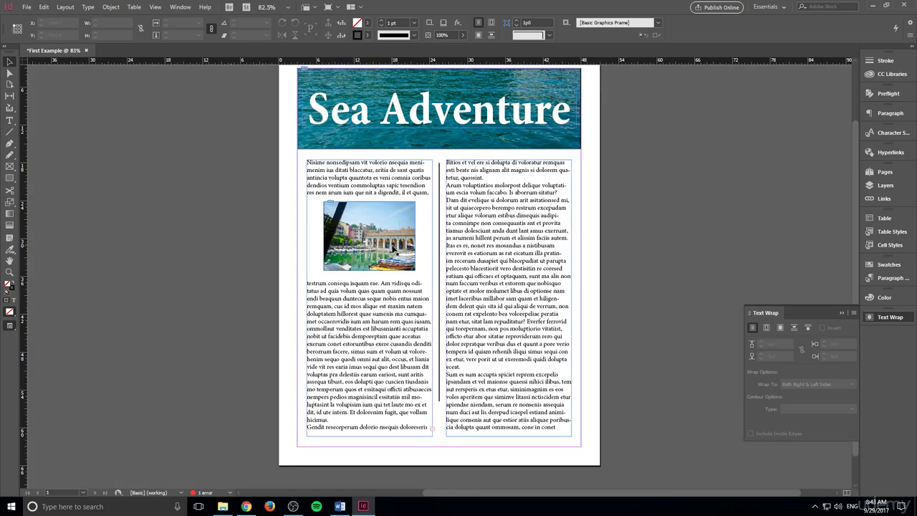
{"action": "left_click", "coordinate": [391, 247]}
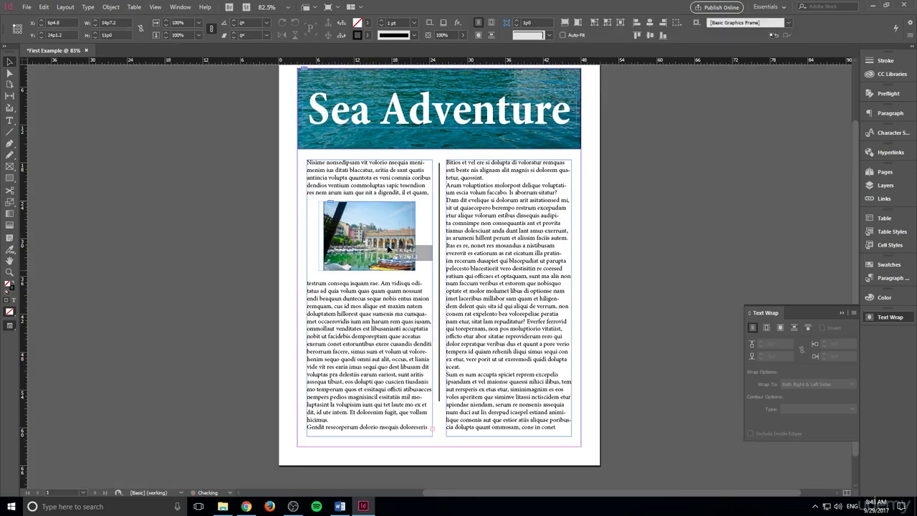
{"action": "left_click_drag", "start_coordinate": [391, 247], "coordinate": [392, 249]}
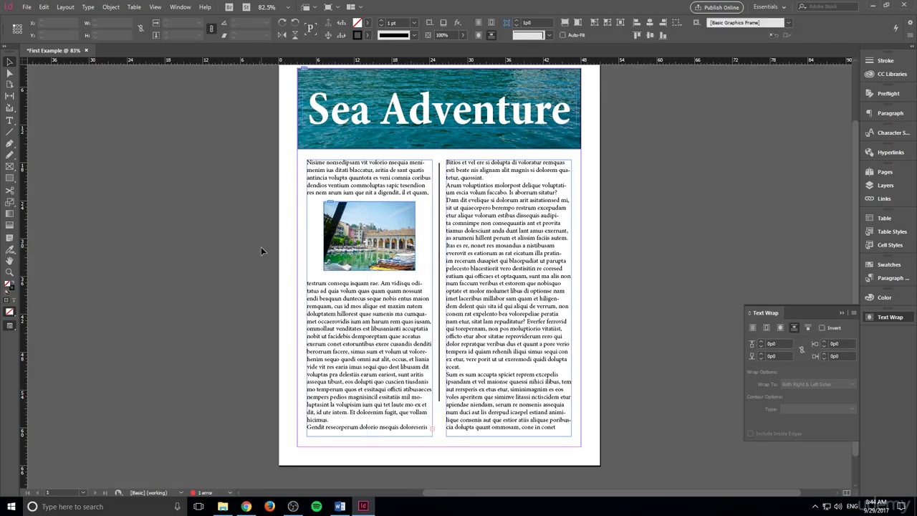
{"action": "left_click", "coordinate": [263, 252]}
- Duplicate the picture into the lower part of the right column at about X 29p3, Y 43p7.2, with a top wrap offset of 0p6
{"action": "left_click", "coordinate": [381, 257]}
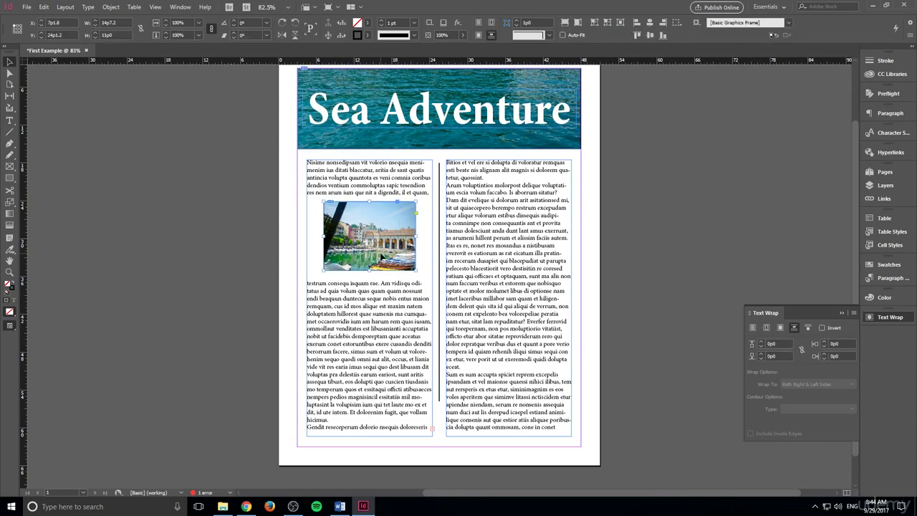
{"action": "left_click_drag", "start_coordinate": [382, 256], "coordinate": [519, 381]}
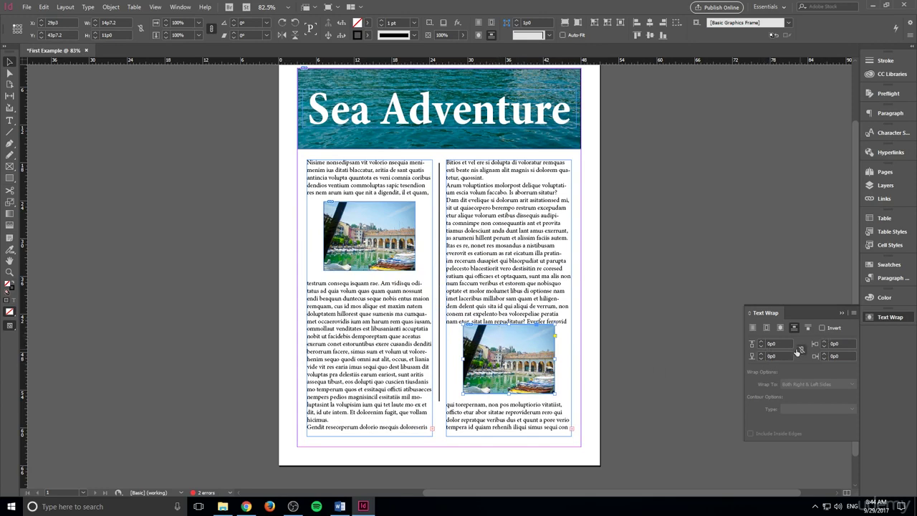
{"action": "left_click", "coordinate": [760, 342]}
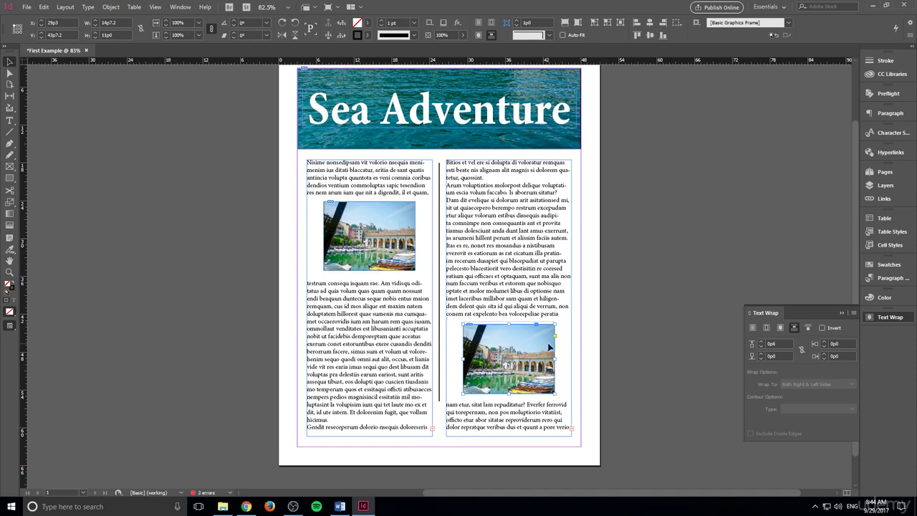
{"action": "left_click", "coordinate": [597, 360]}
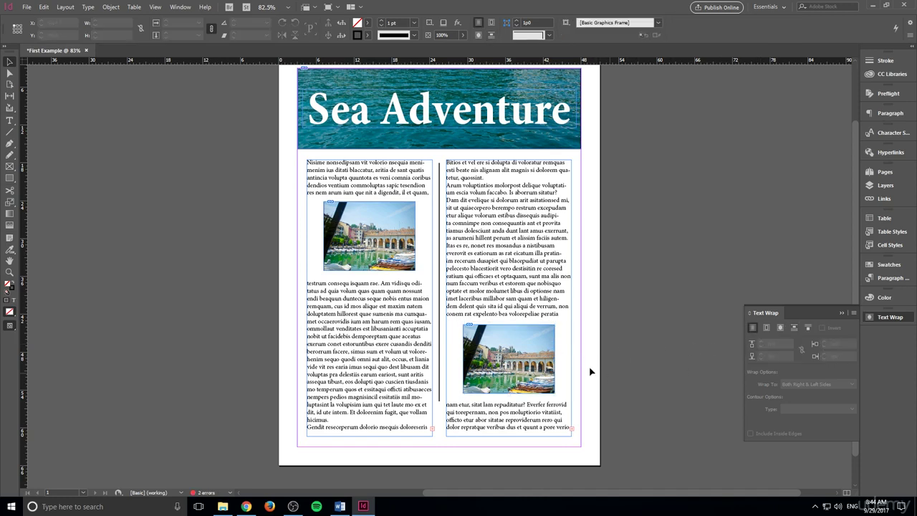
- Replace the duplicated picture in the right column with Lake Garda Pictures.jpg from the Unit 1 Pictures folder
{"action": "left_click", "coordinate": [509, 358]}
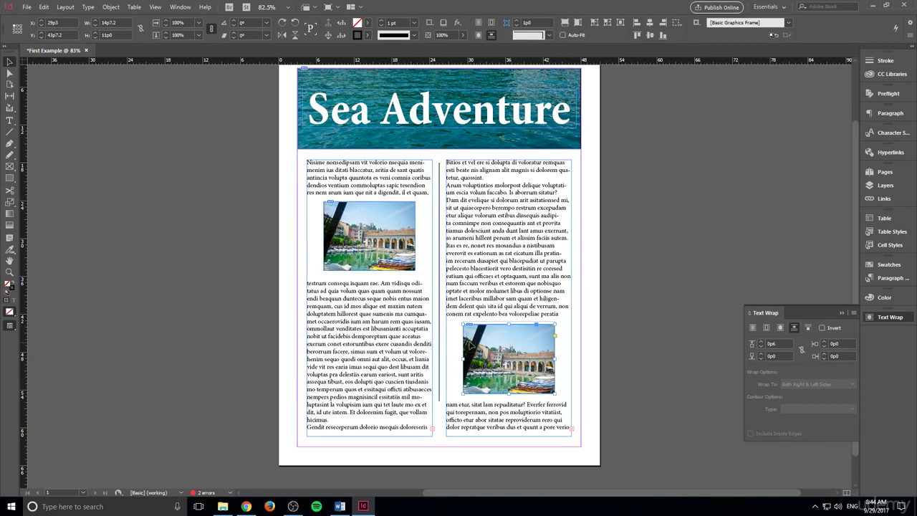
{"action": "left_click", "coordinate": [26, 7]}
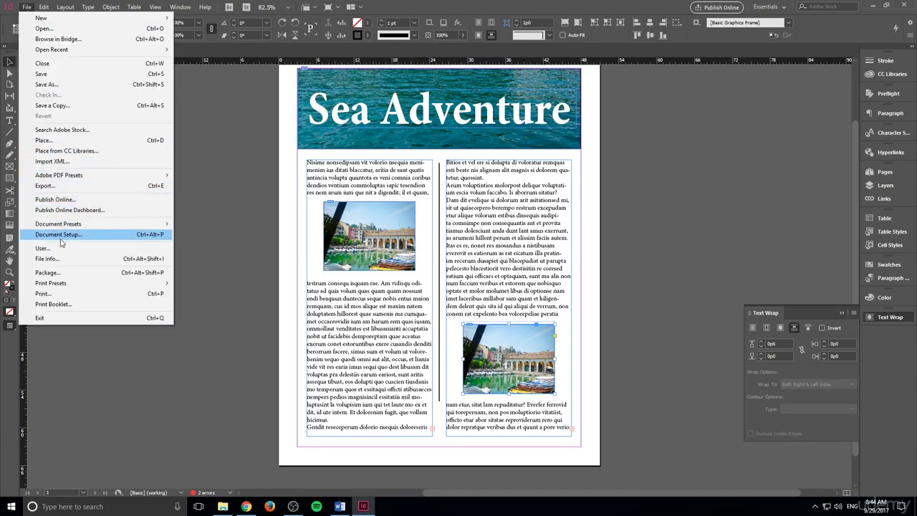
{"action": "mouse_move", "coordinate": [44, 7]}
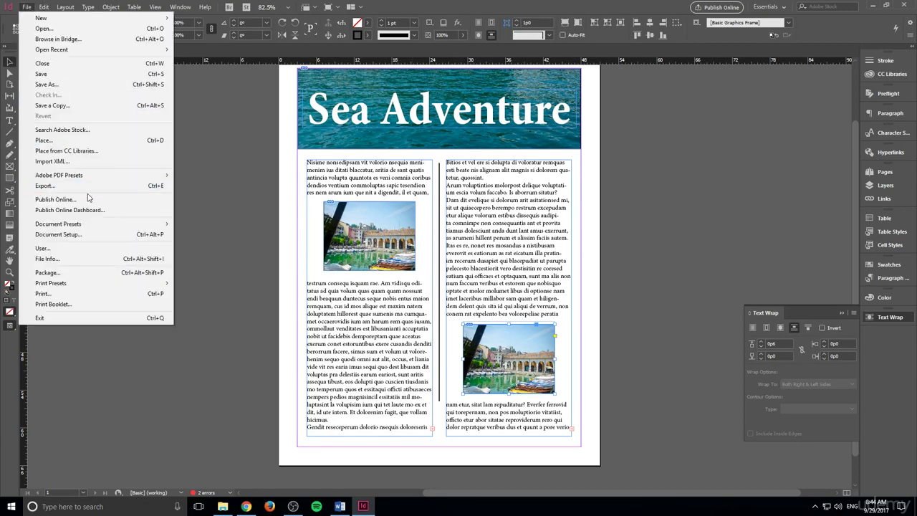
{"action": "left_click", "coordinate": [77, 140]}
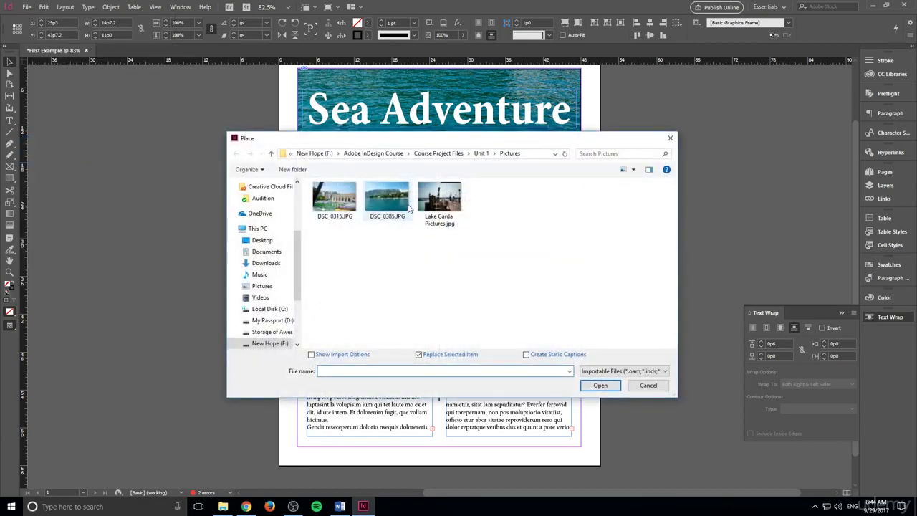
{"action": "left_click", "coordinate": [439, 201]}
{"action": "left_click", "coordinate": [600, 386]}
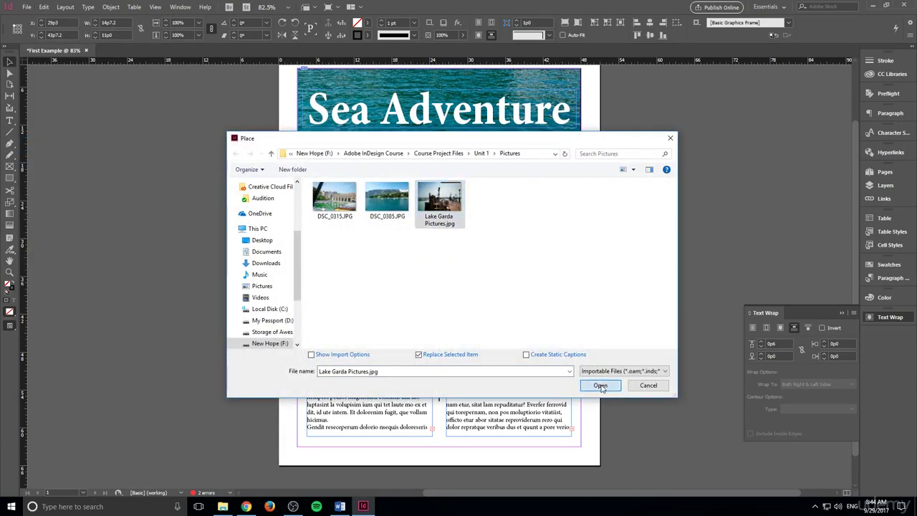
{"action": "left_click", "coordinate": [583, 360]}
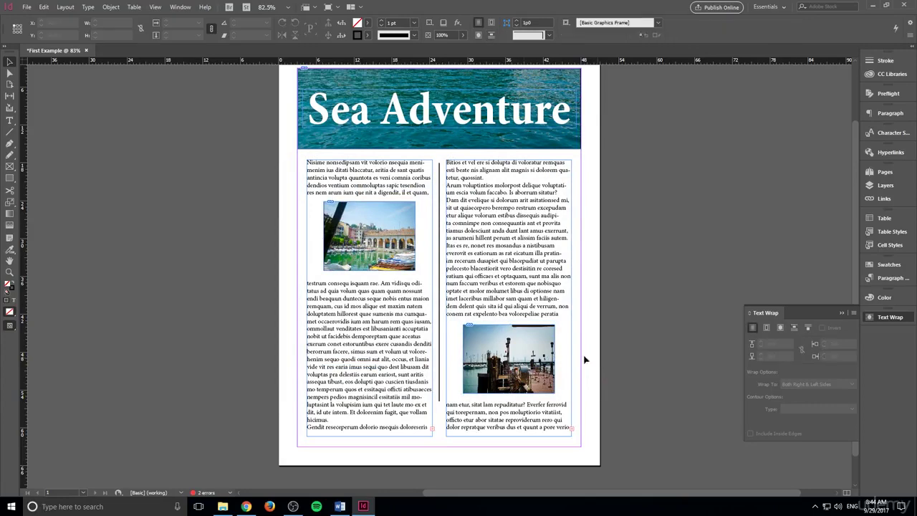
- Preview the page without guides and frame edges, and look over the finished layout from header to bottom
{"action": "scroll", "coordinate": [115, 190], "scroll_direction": "up", "scroll_amount": 1}
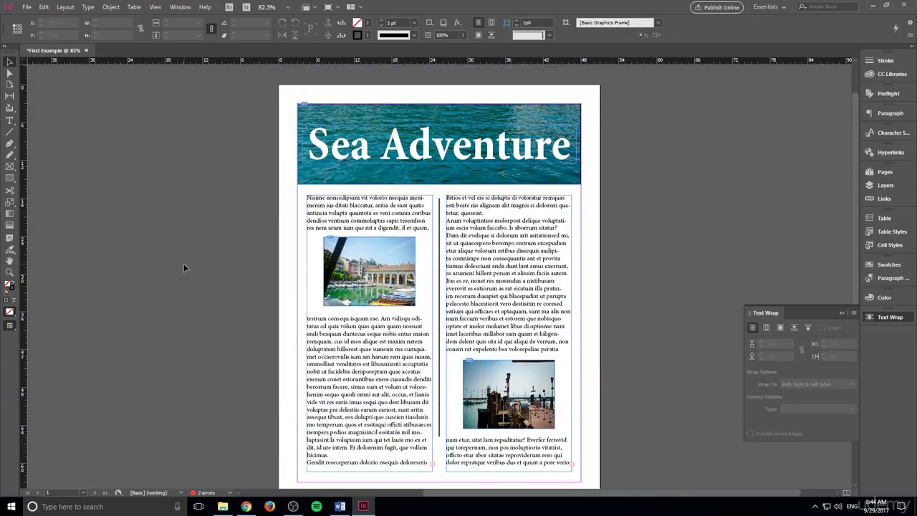
{"action": "scroll", "coordinate": [183, 263], "scroll_direction": "down", "scroll_amount": 1}
{"action": "key", "text": "w"}
{"action": "scroll", "coordinate": [706, 313], "scroll_direction": "up", "scroll_amount": 1}
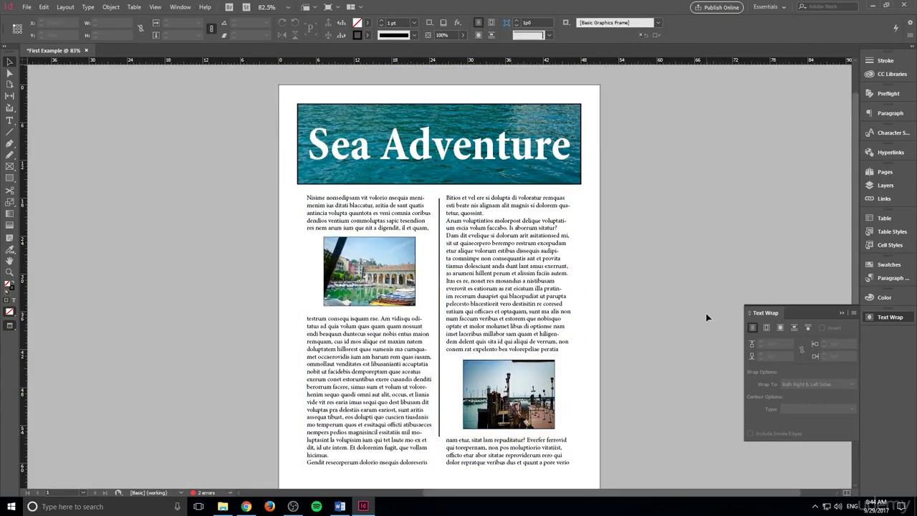
{"action": "scroll", "coordinate": [706, 311], "scroll_direction": "down", "scroll_amount": 1}
{"action": "scroll", "coordinate": [706, 310], "scroll_direction": "up", "scroll_amount": 1}
{"action": "scroll", "coordinate": [705, 310], "scroll_direction": "down", "scroll_amount": 1}
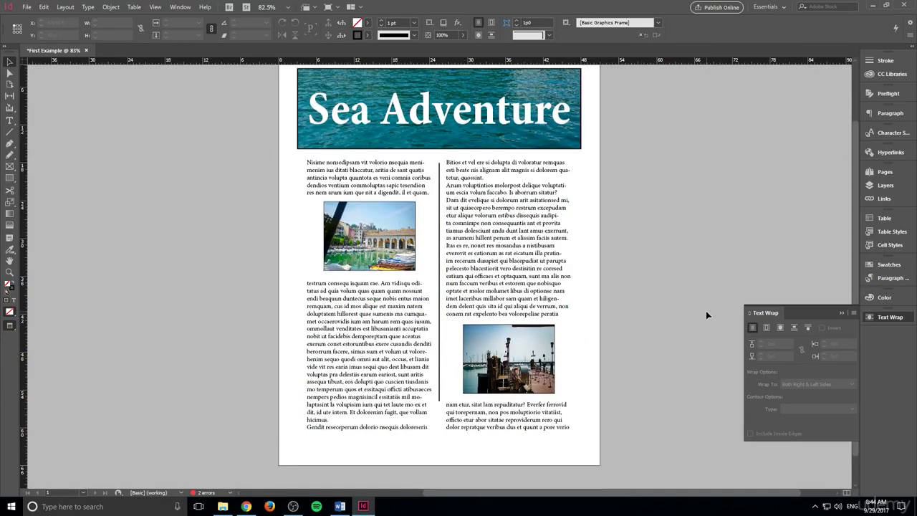
{"action": "scroll", "coordinate": [706, 310], "scroll_direction": "up", "scroll_amount": 1}
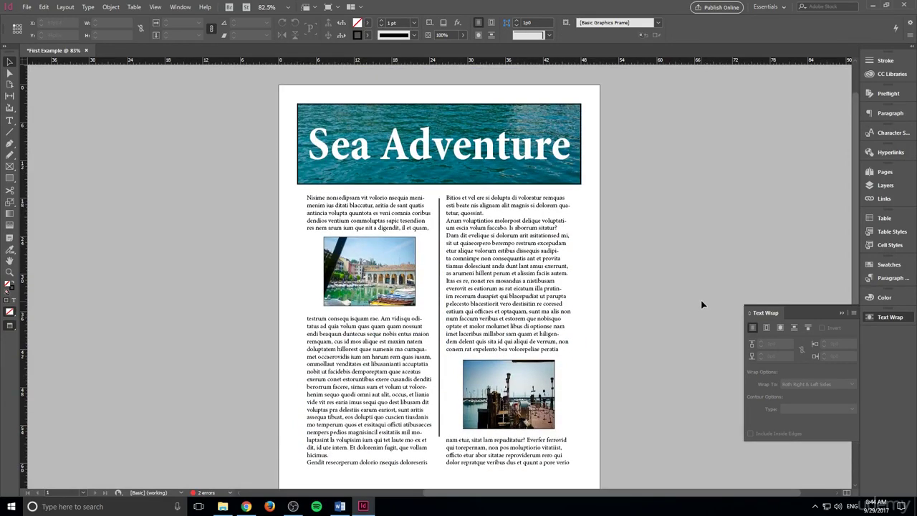